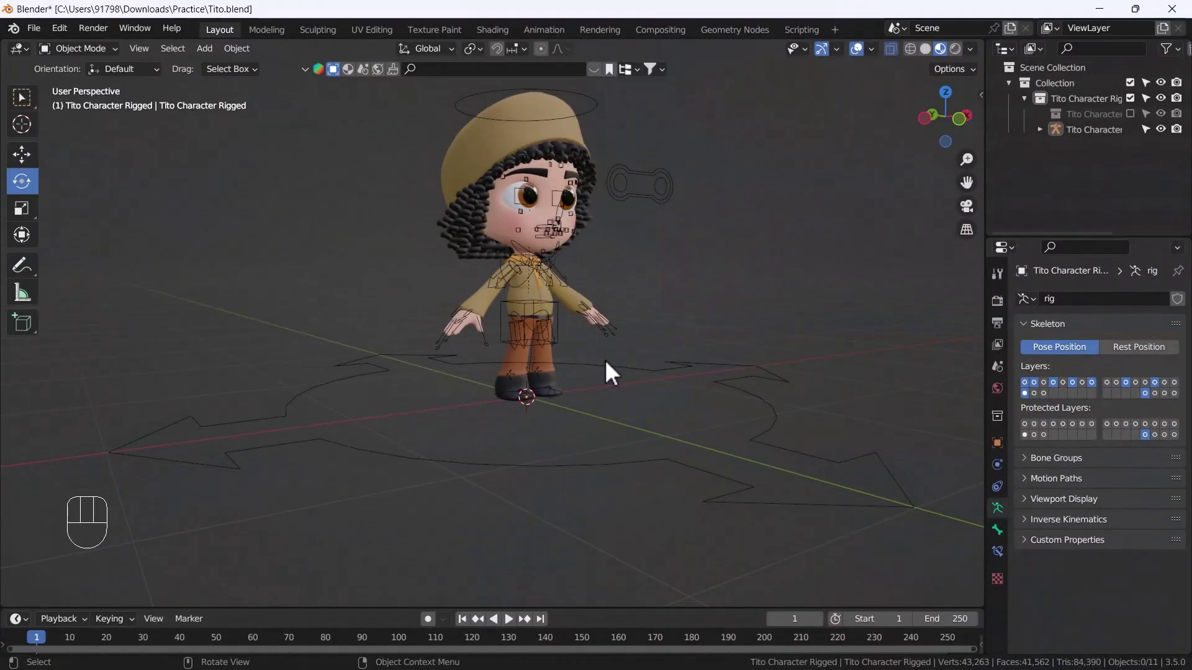
- Test Tito's existing rig in pose mode by moving the right foot control, then cancel the move
middle_drag(656, 340, 555, 311)
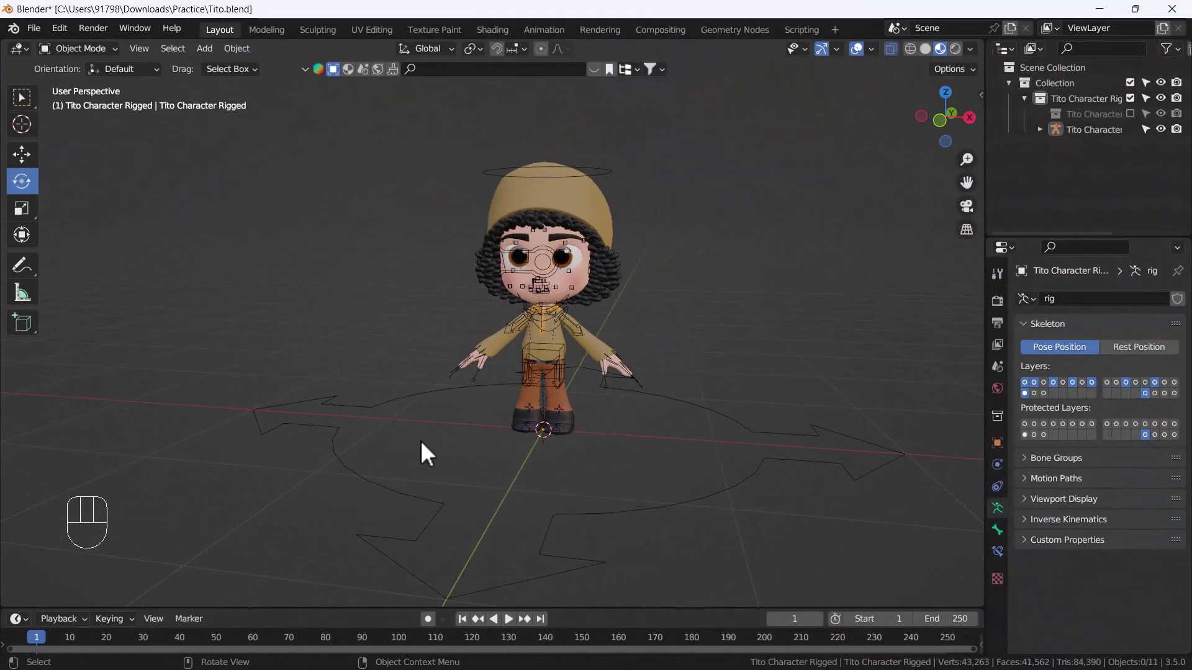
scroll(472, 389, up, 3)
shift+middle_drag(487, 393, 540, 401)
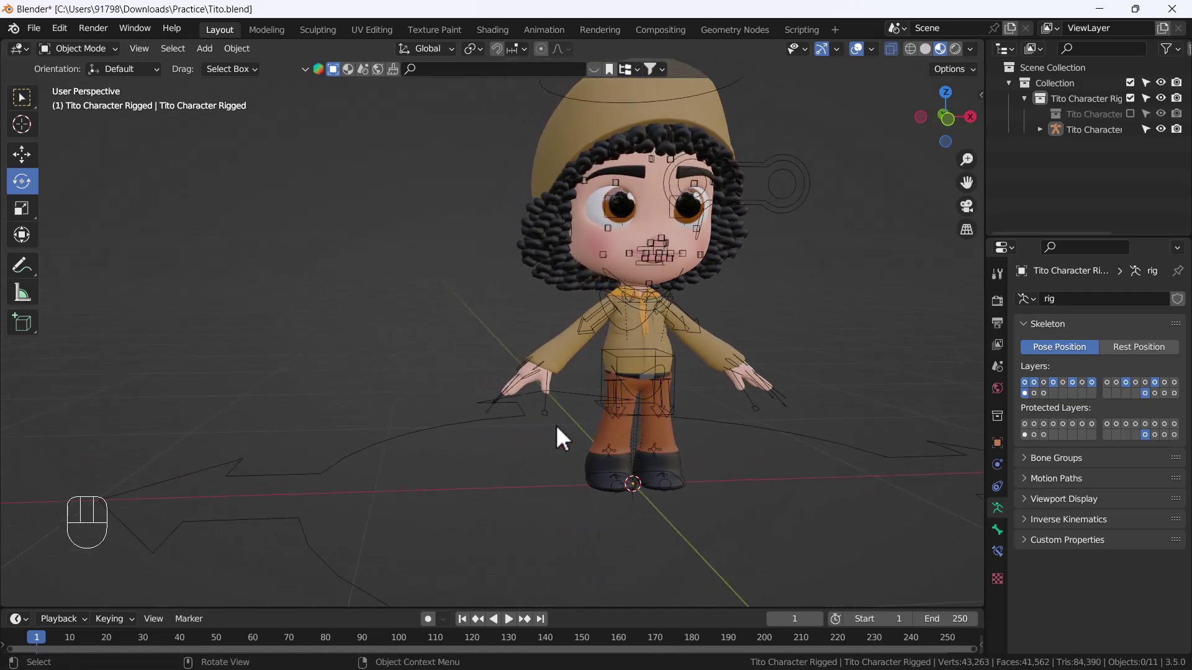
click(612, 405)
key(ctrl+Tab)
middle_drag(612, 405, 635, 501)
scroll(647, 505, up, 4)
key(g)
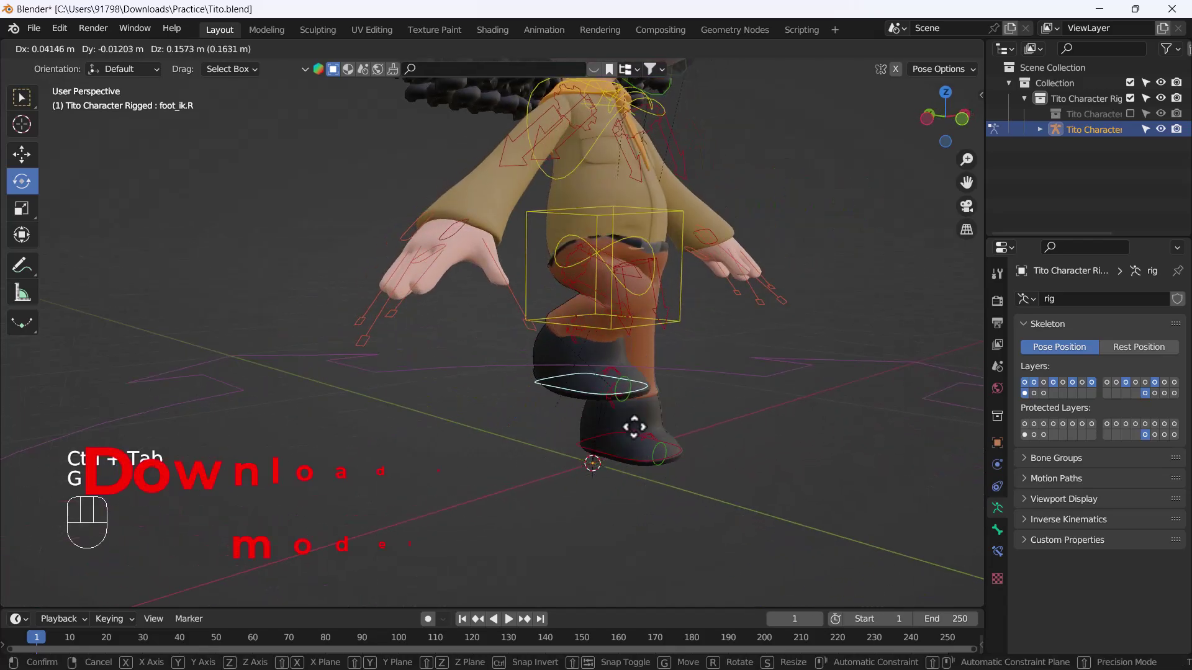
right_click(645, 442)
key(ctrl+Tab)
- View Tito from the front and review the rig layer toggles in the side panel
key(grave)
click(456, 375)
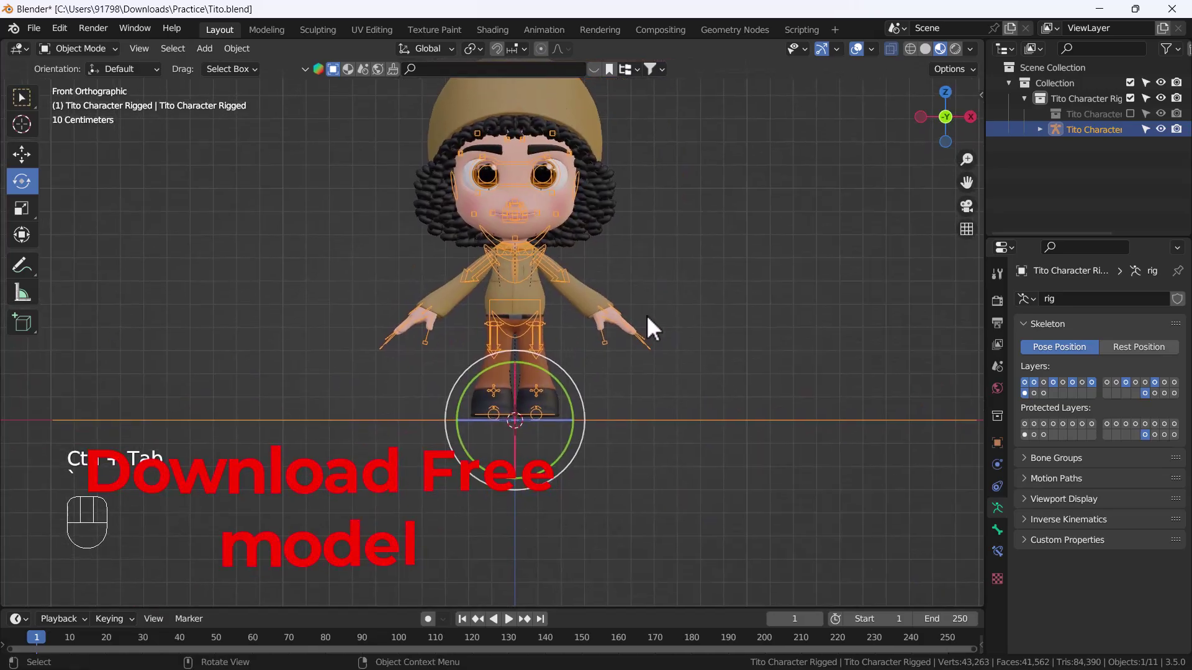
key(n)
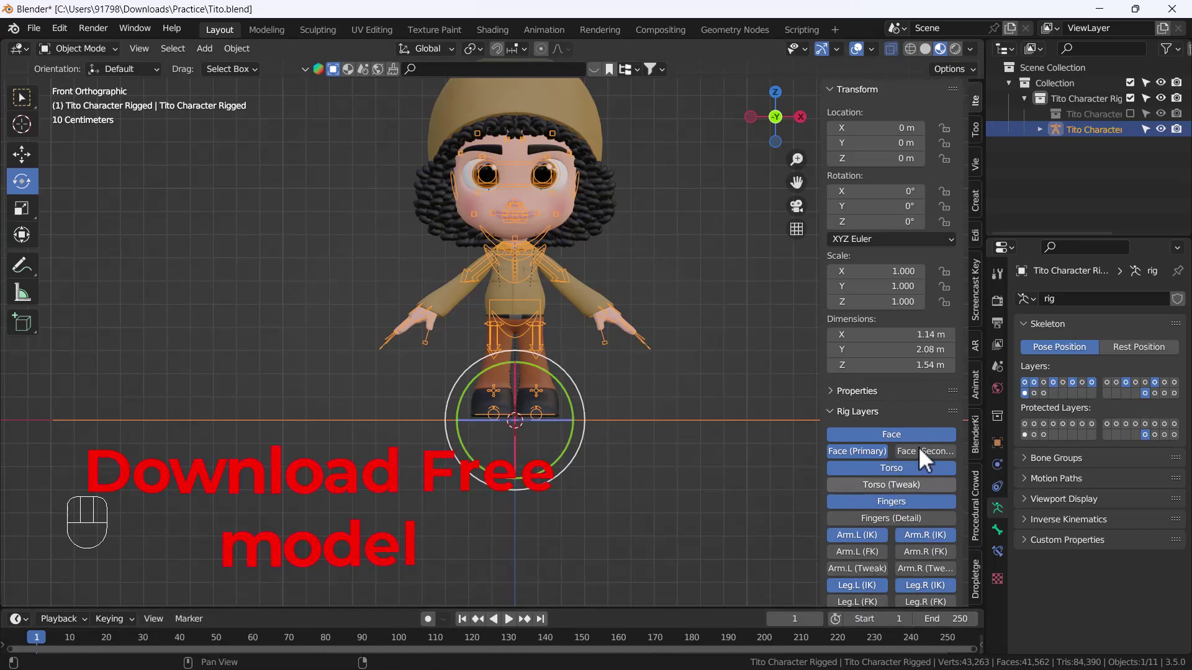
scroll(889, 574, down, 2)
scroll(892, 559, up, 2)
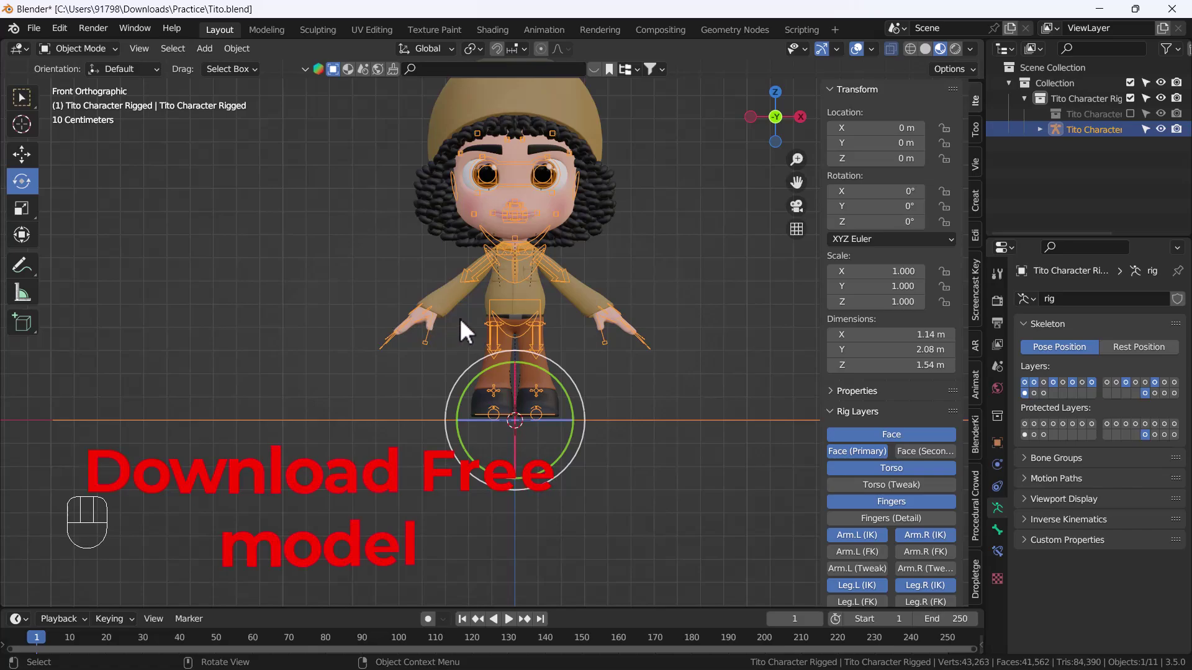
key(n)
middle_drag(450, 342, 441, 278)
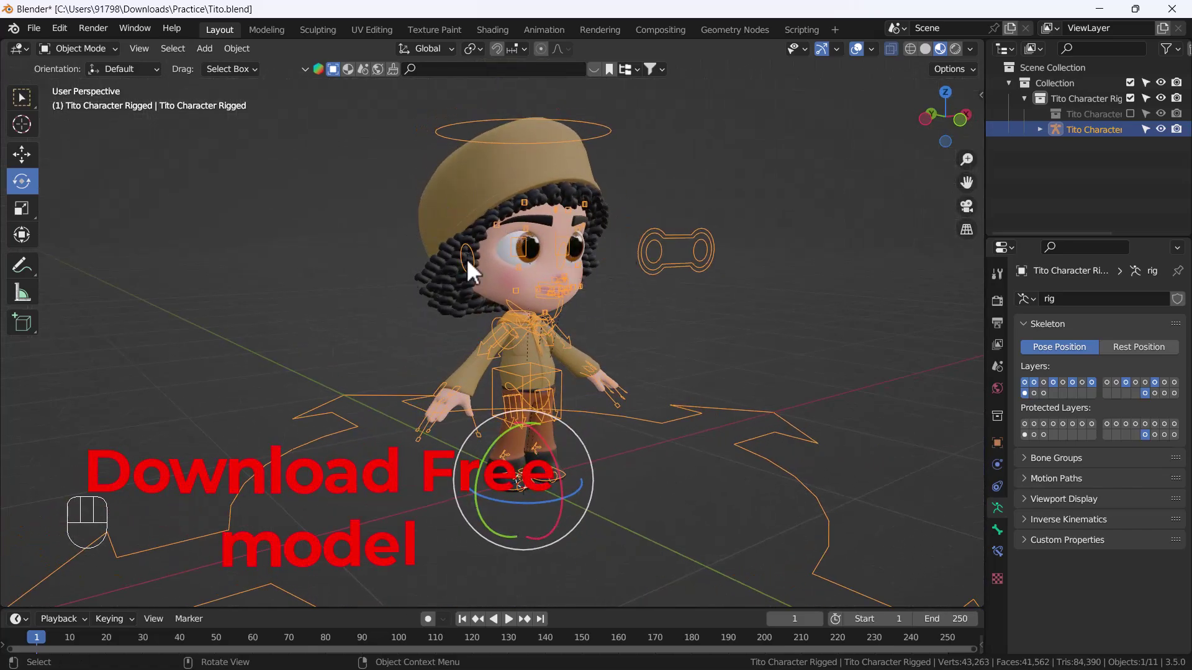
click(466, 285)
- In Chrome, search the web for 'deepak graphcis'
key(alt+Tab)
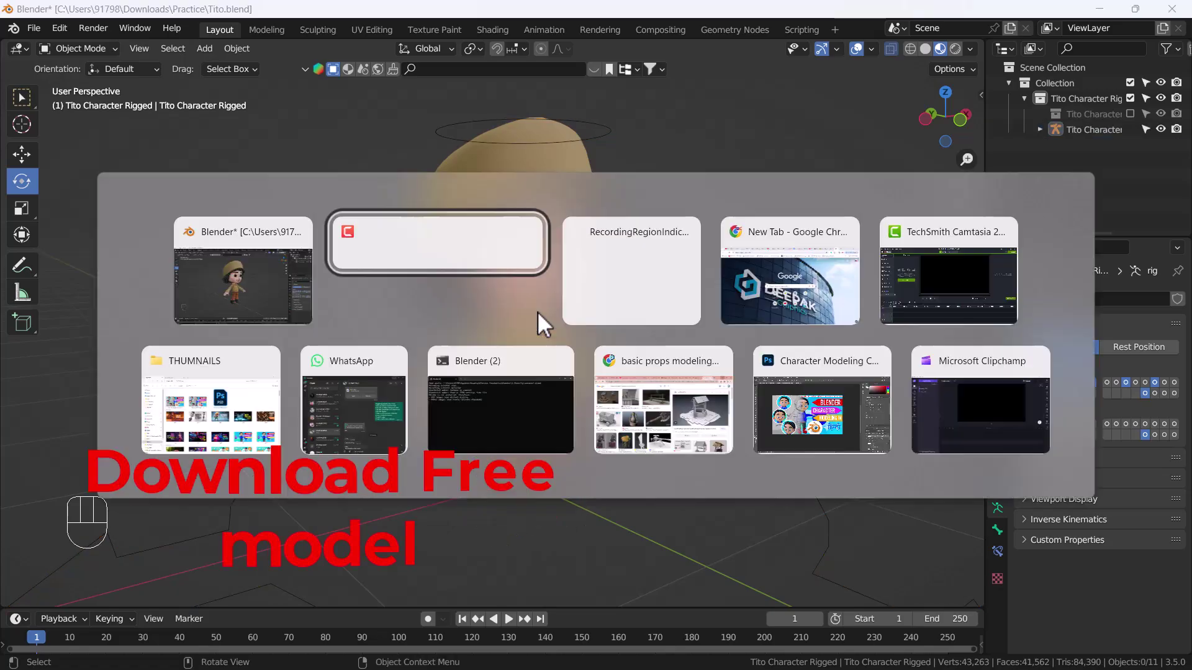
key(alt+Tab)
key(alt+Tab)
click(569, 49)
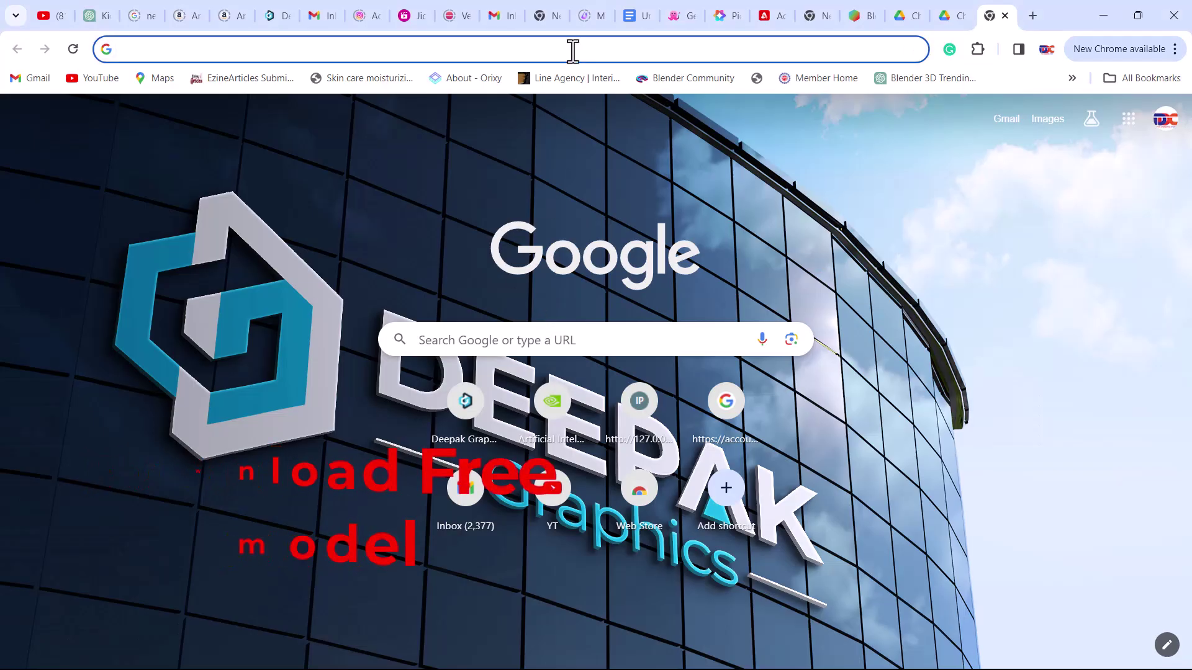
text(deepak)
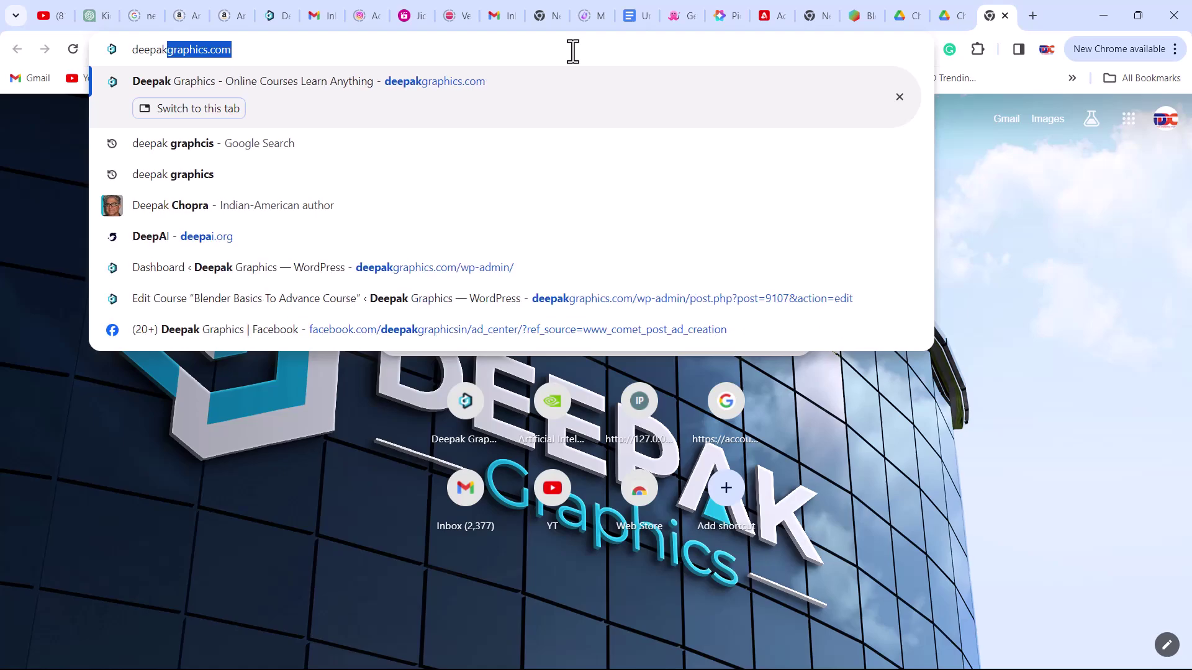
text( graphcis)
key(Return)
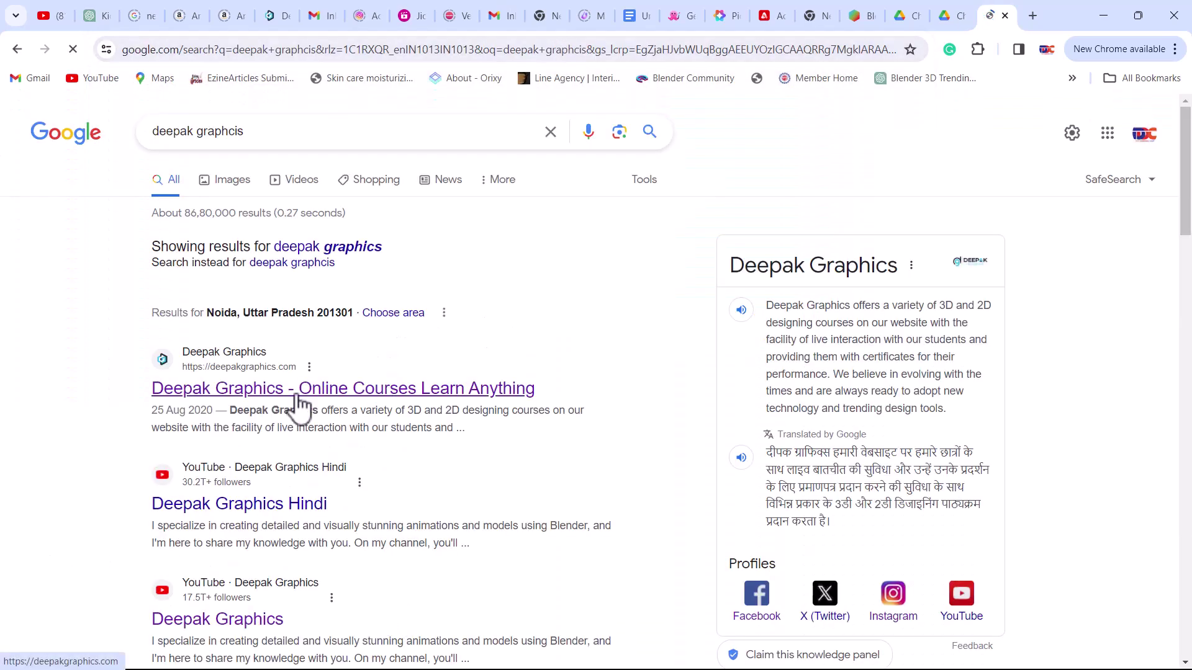
- Open the Deepak Graphics cartoon character course and check Tito.blend in its Drive folder
click(251, 407)
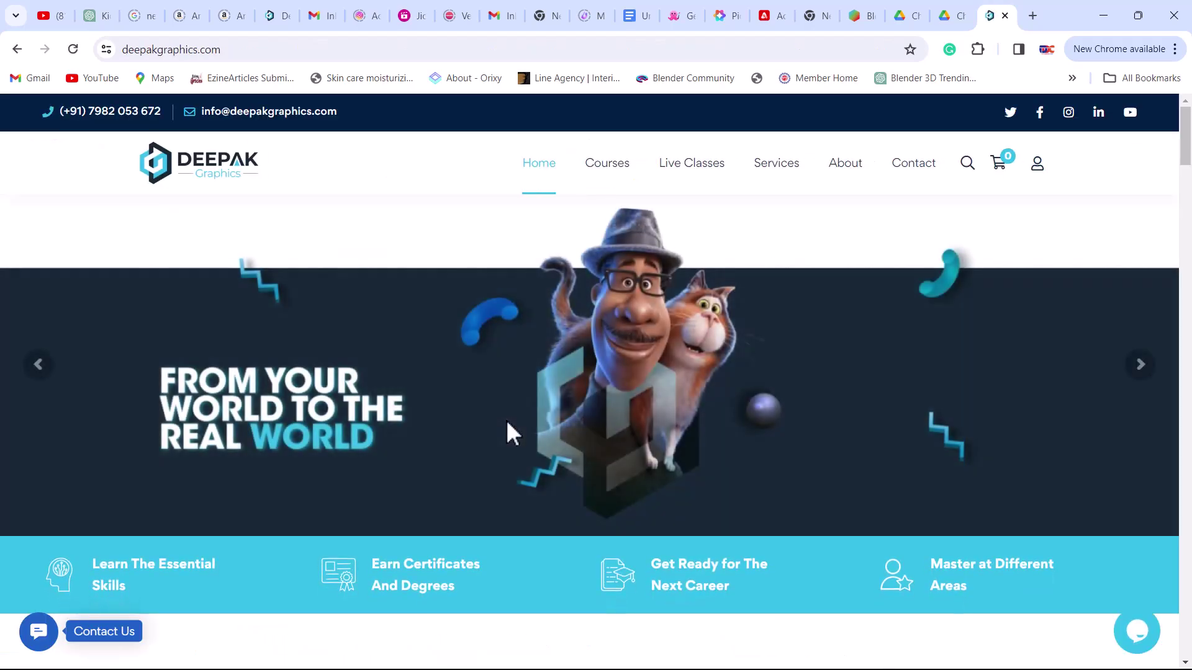
scroll(505, 420, down, 7)
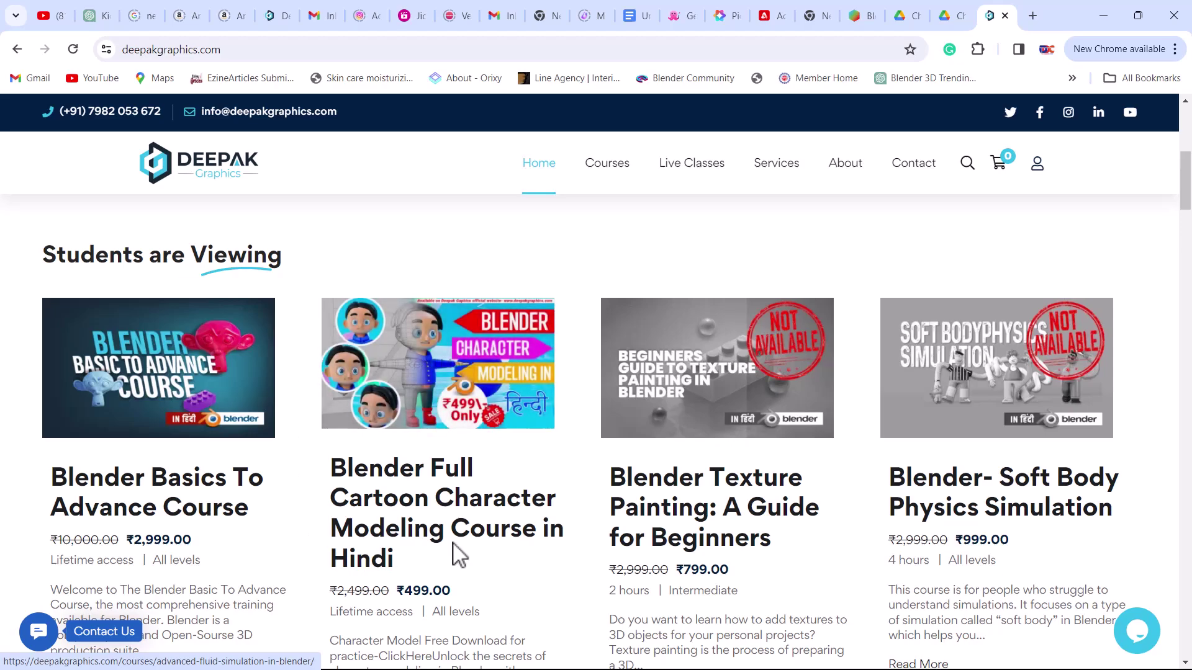
click(510, 400)
scroll(417, 392, down, 7)
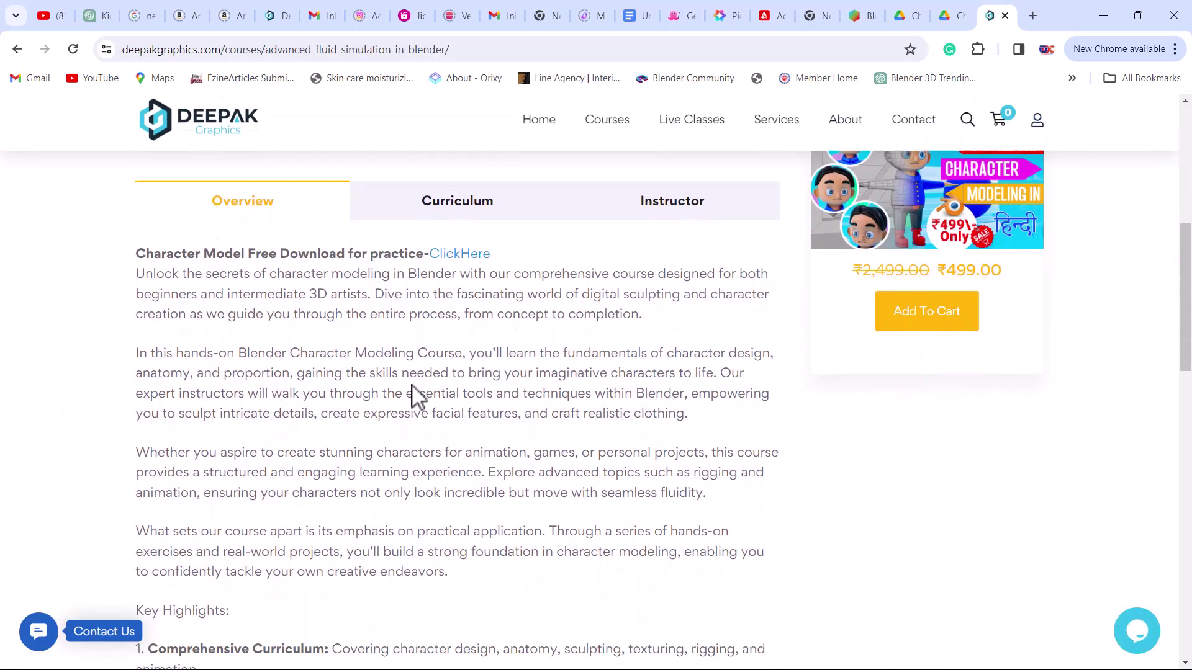
scroll(417, 397, up, 2)
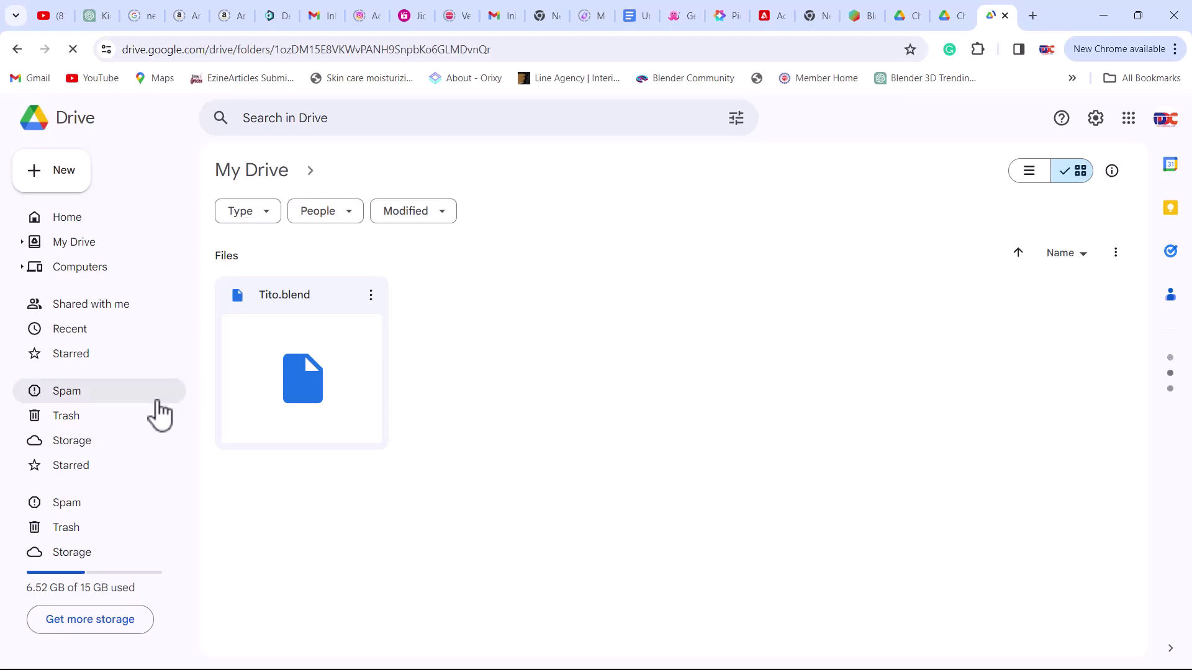
click(370, 296)
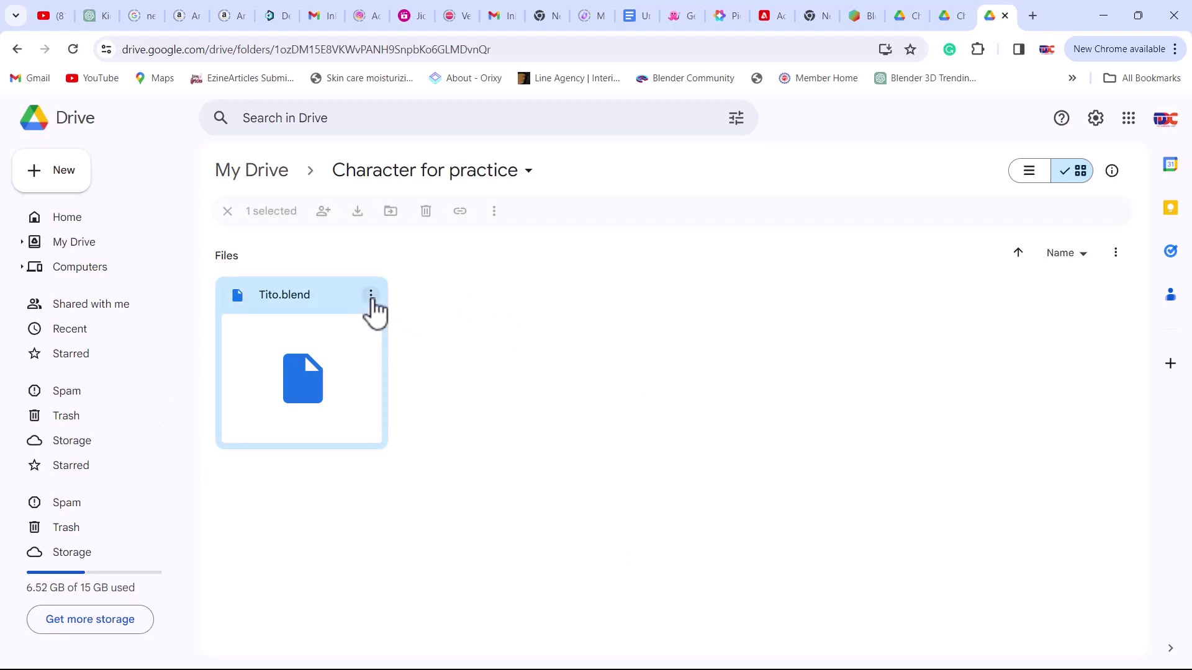
click(812, 366)
key(alt+Tab)
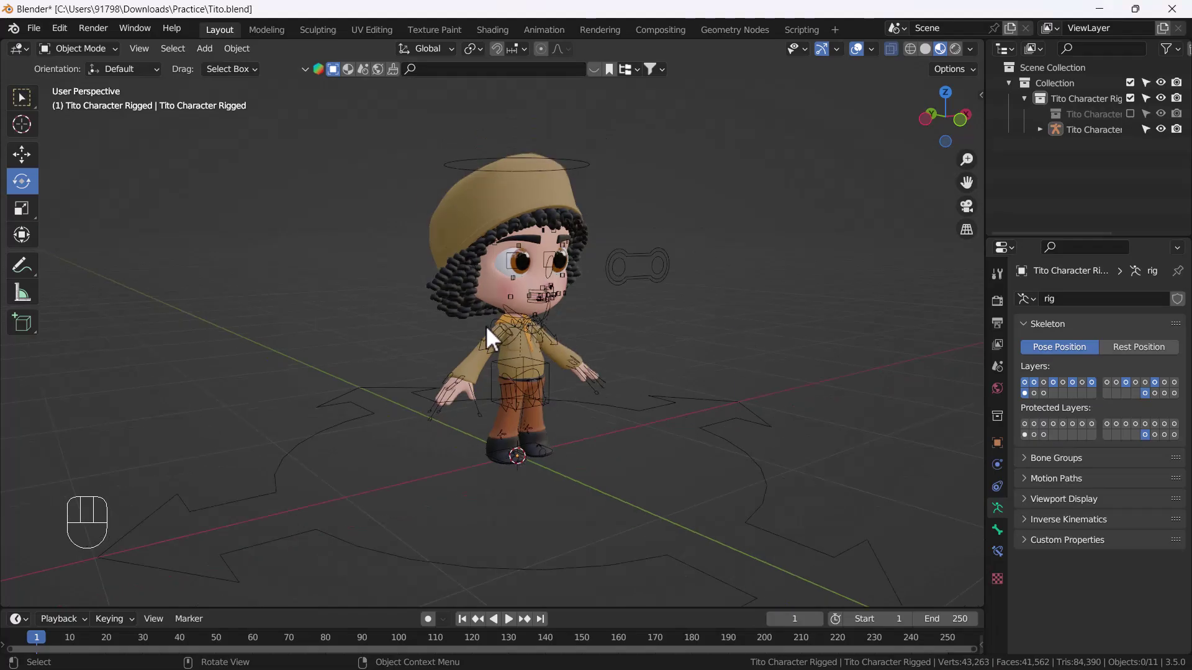
- Delete Tito's existing rig and the leftover character collection
middle_drag(485, 329, 553, 292)
click(566, 285)
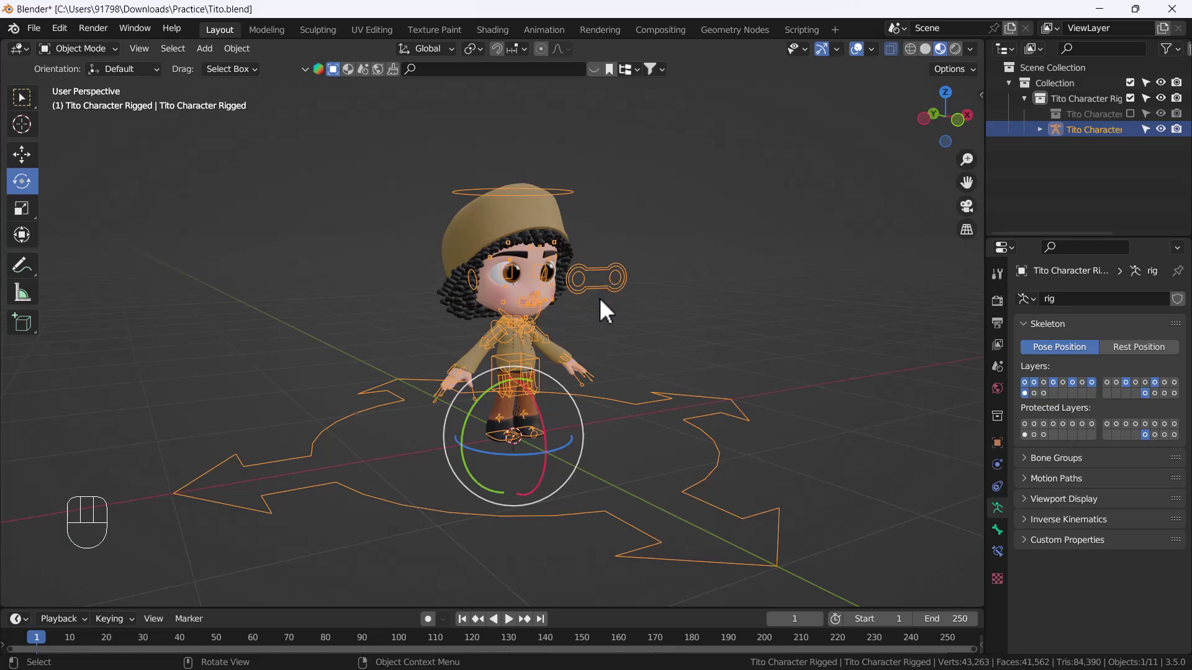
key(Delete)
click(1095, 118)
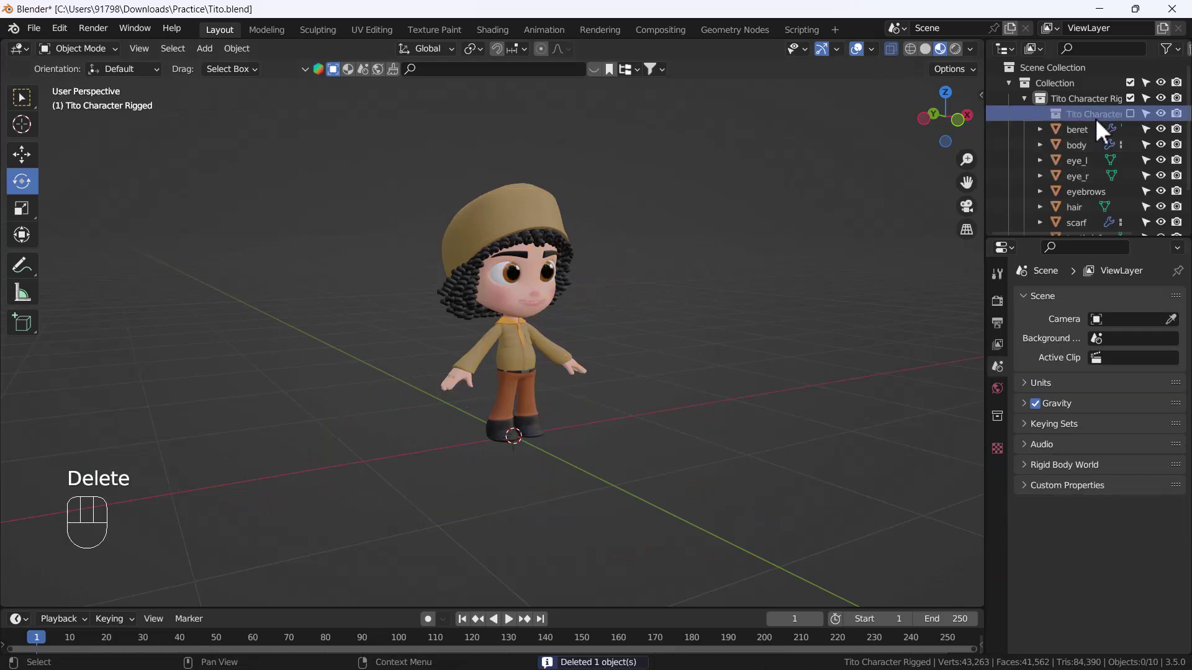
right_click(1095, 118)
click(988, 142)
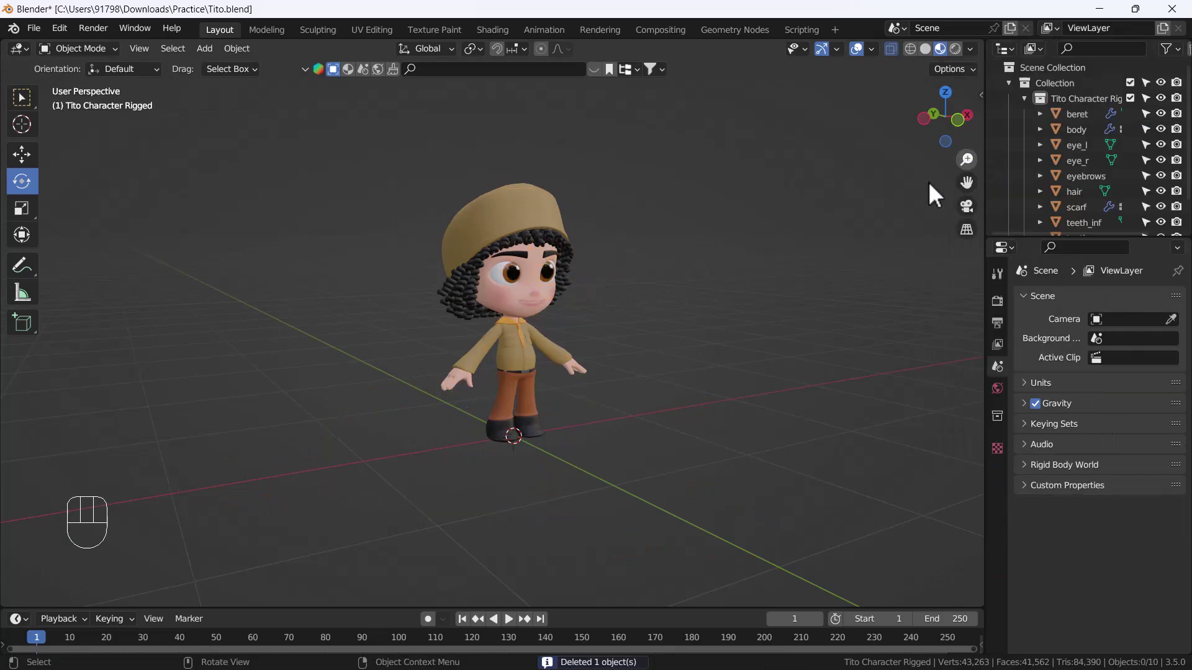
- Delete all vertex groups from the body mesh, then box-select all ten character objects from the front
click(501, 303)
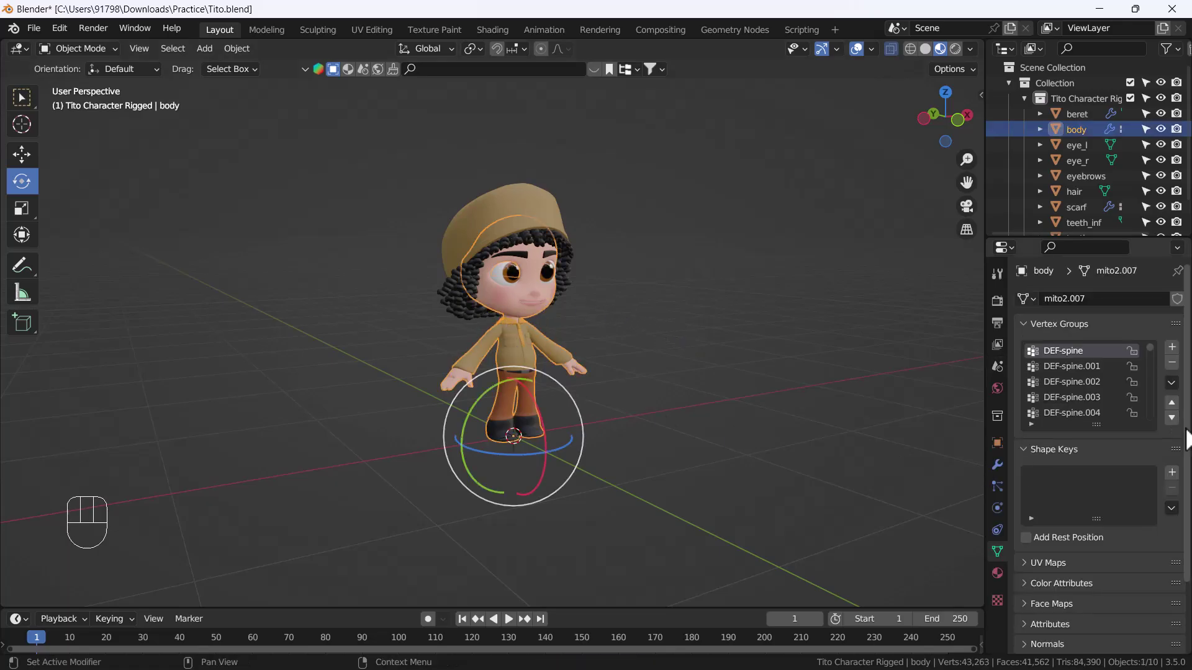
click(1171, 382)
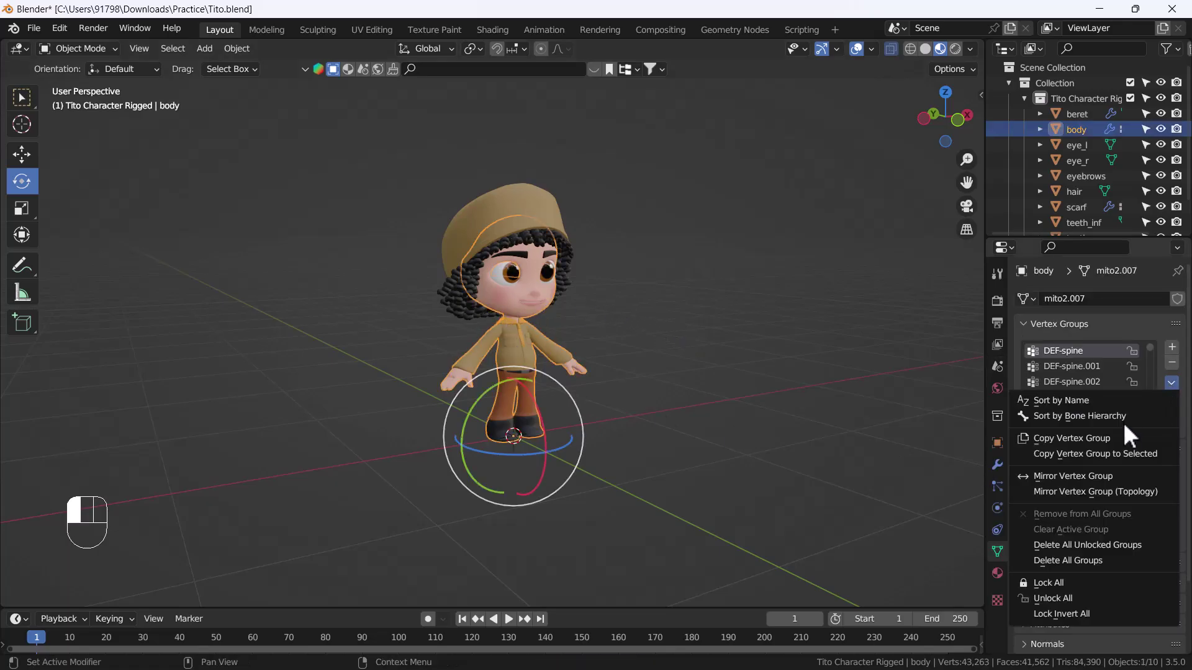
click(1080, 559)
key(grave)
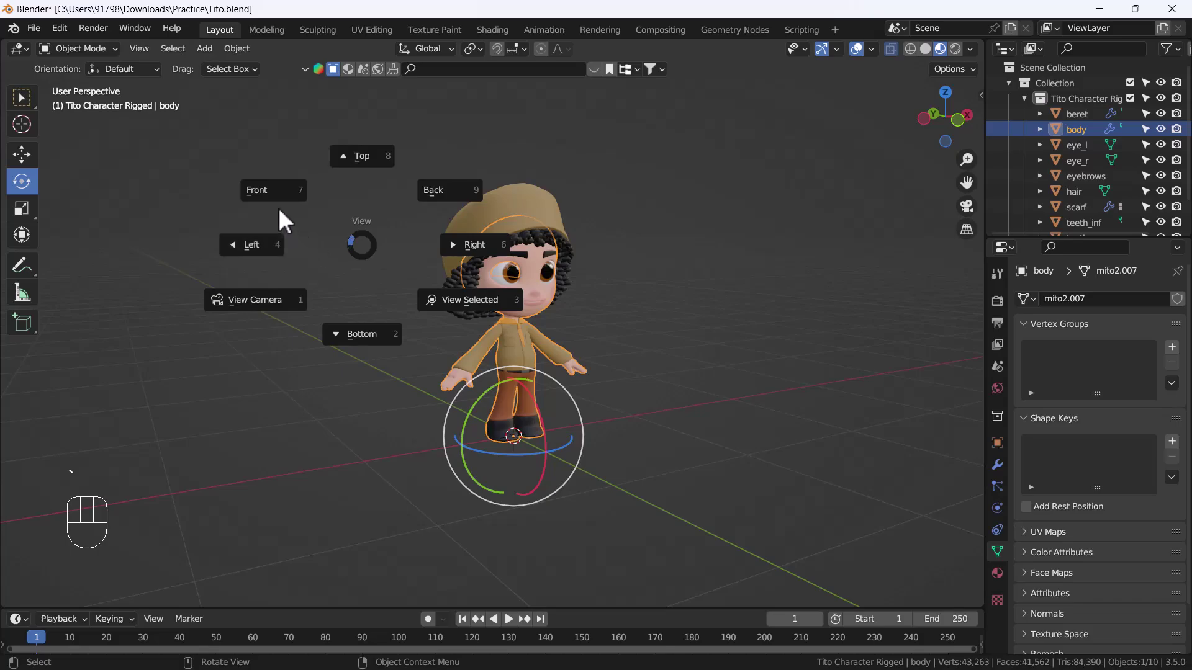
click(268, 195)
scroll(393, 375, down, 5)
drag(644, 488, 258, 219)
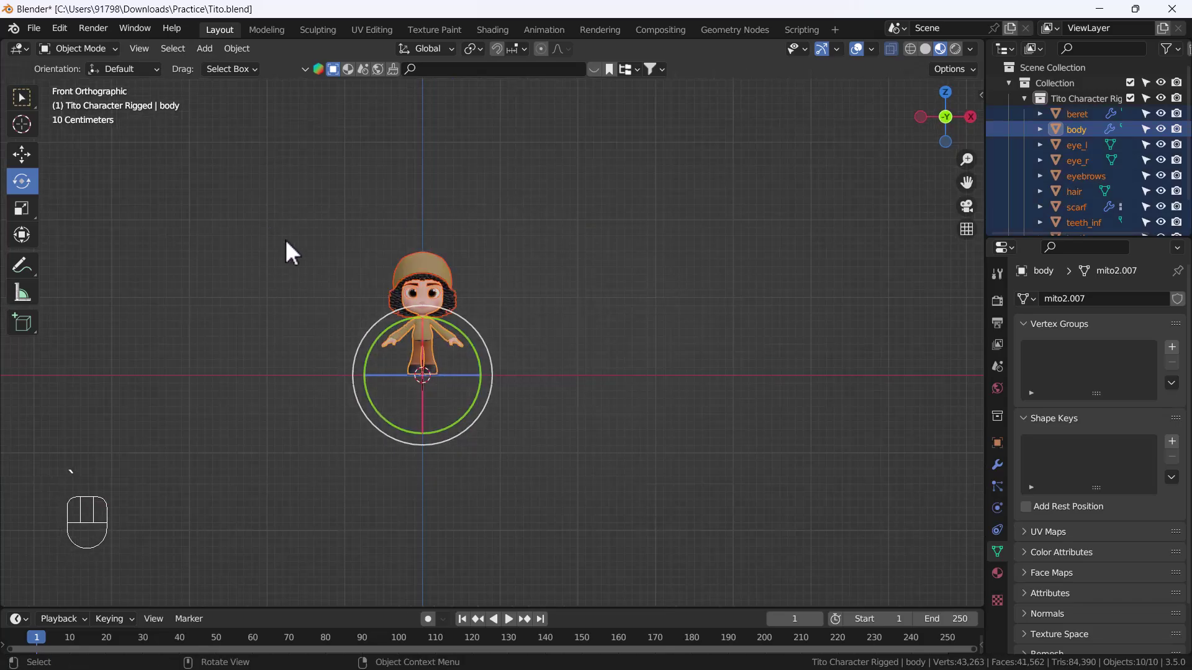
- Convert the ten selected Tito objects to mesh and deselect them
right_click(377, 281)
mouse_move(326, 350)
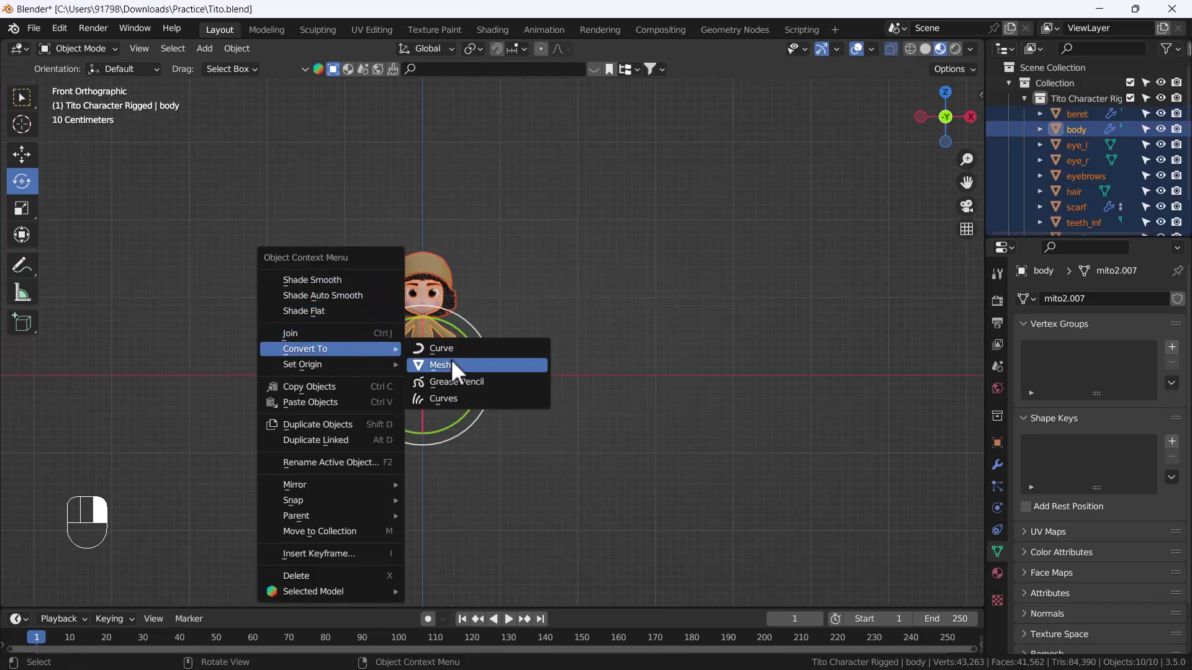
click(447, 364)
click(347, 359)
shift+middle_drag(347, 359, 479, 374)
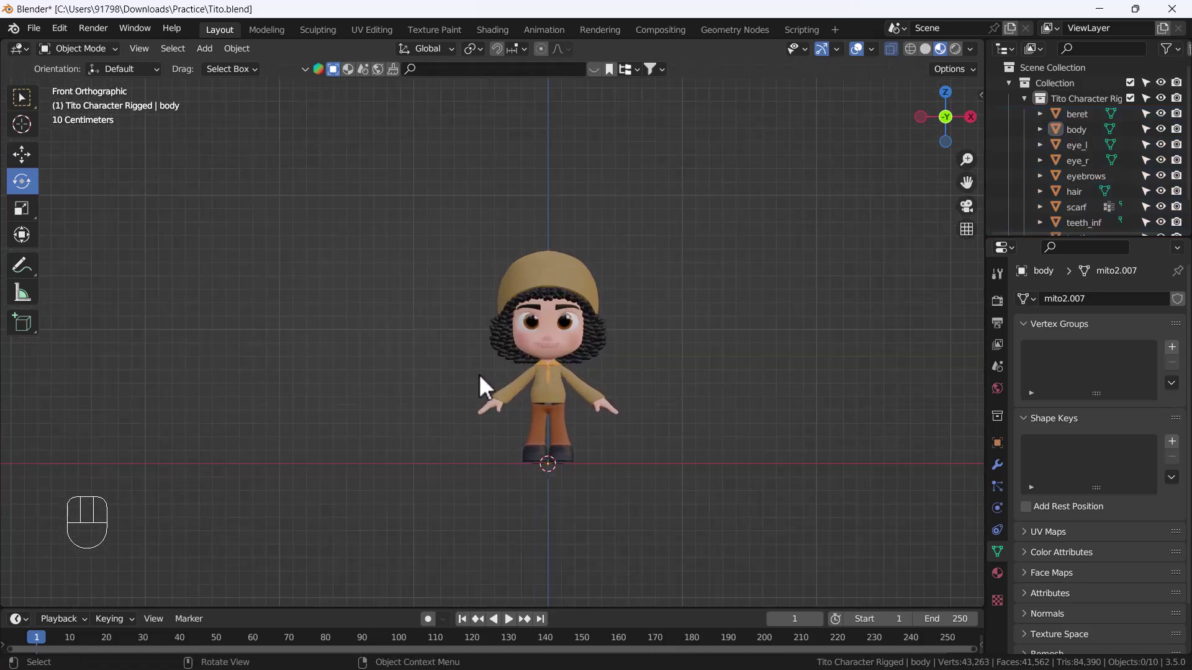
scroll(632, 371, up, 3)
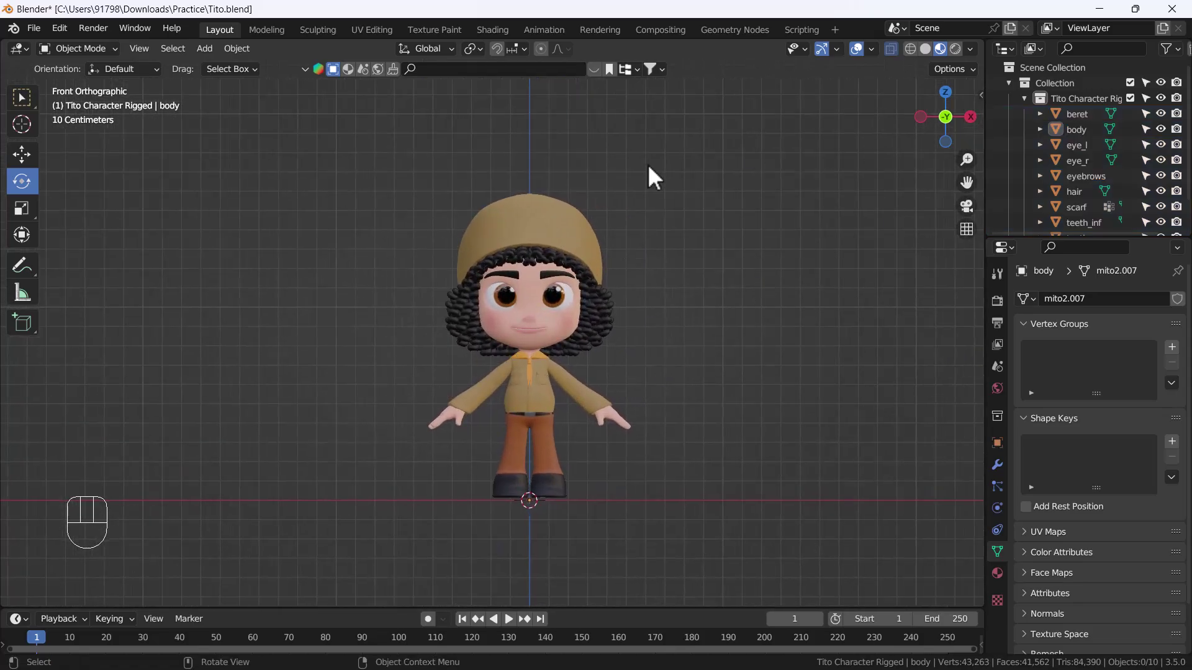
click(57, 29)
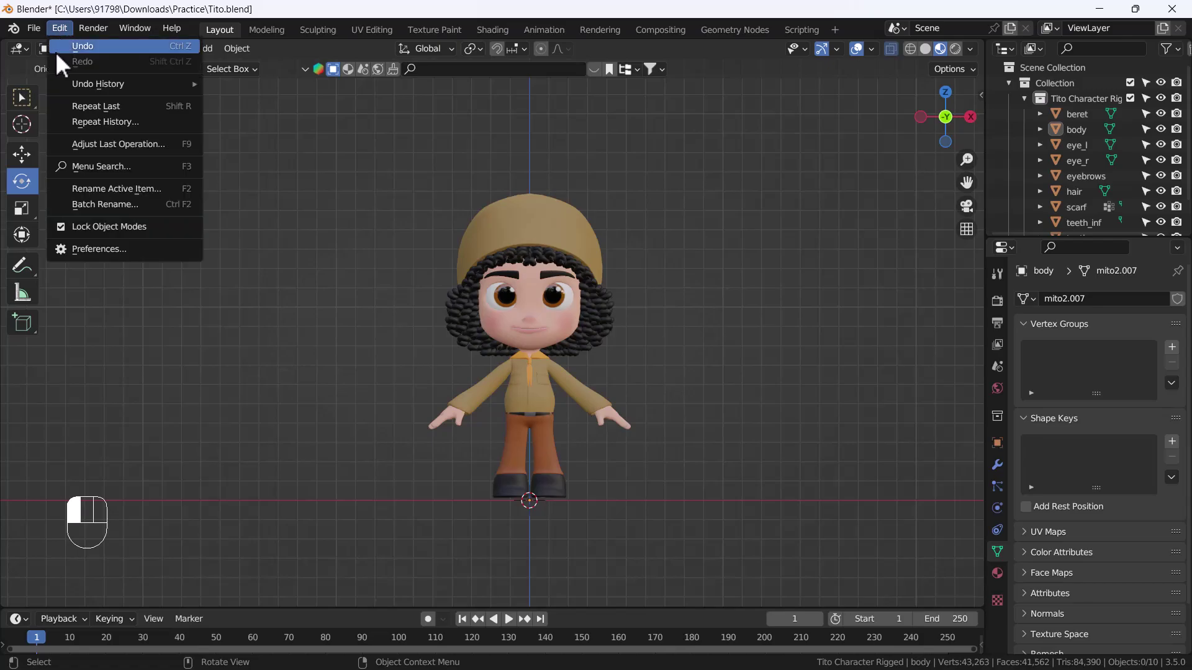
- Search the add-ons for 'rig' to confirm Rigging: Rigify is enabled, then close Preferences
click(87, 244)
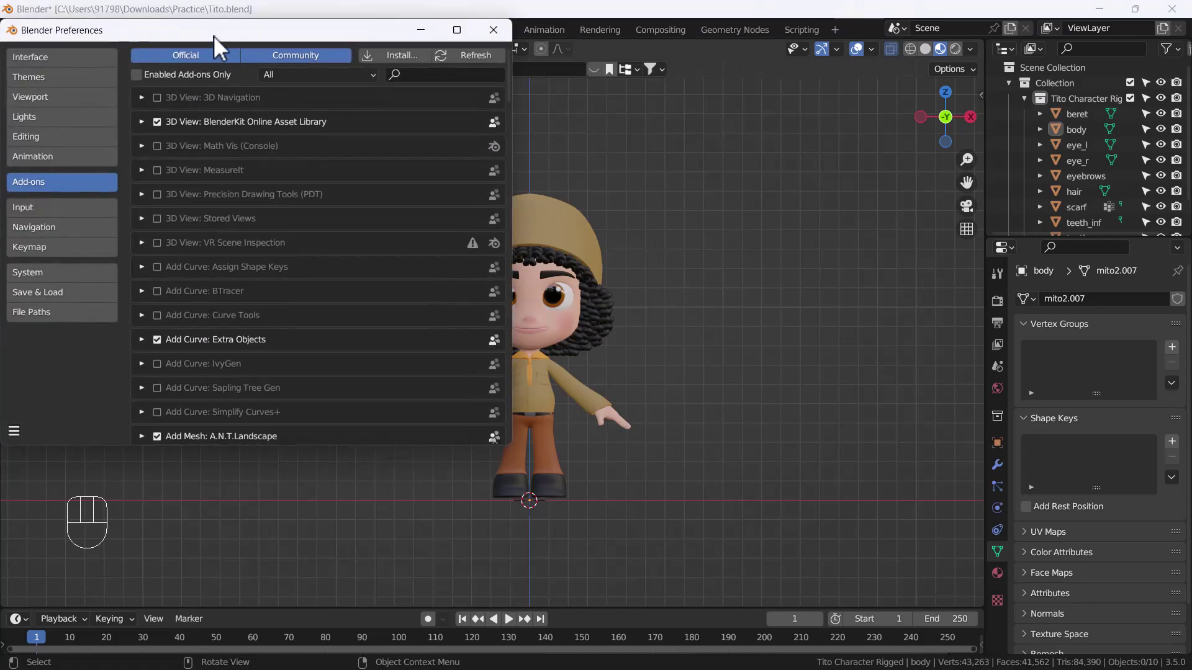
drag(213, 35, 580, 125)
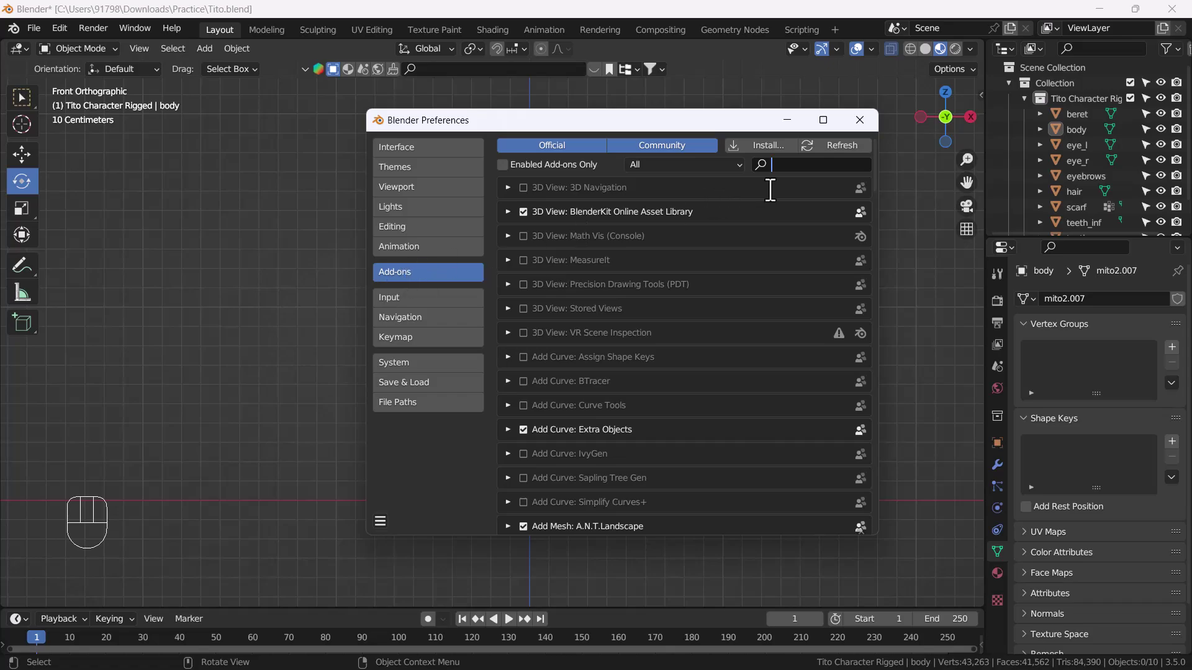
text(rig)
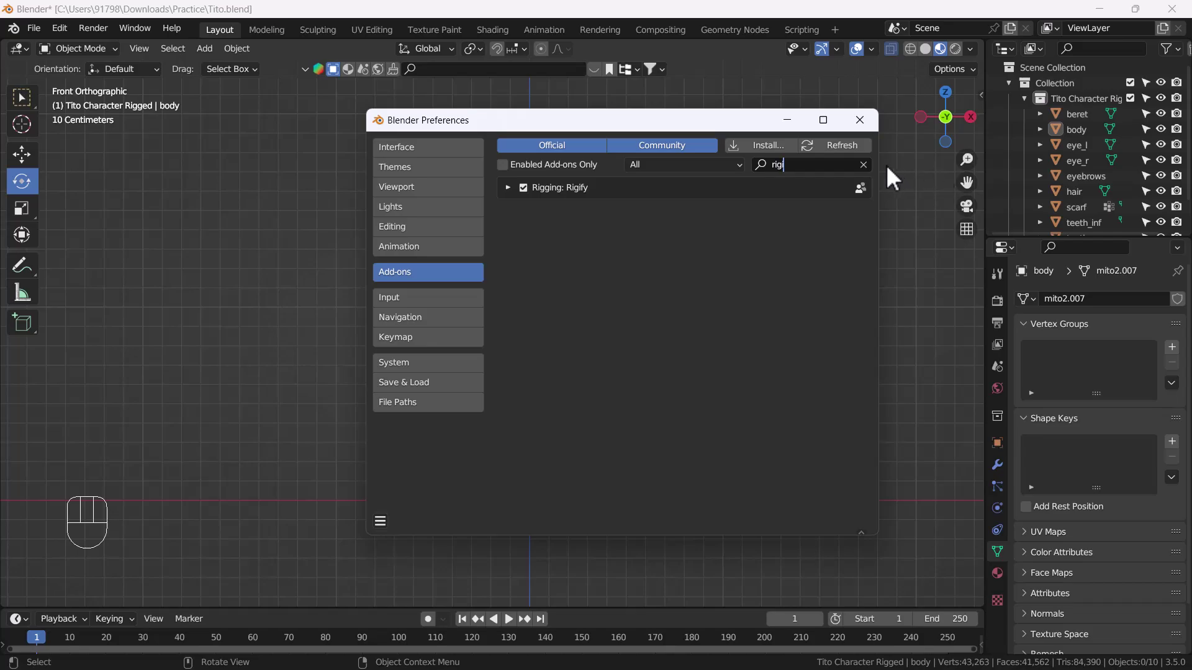
click(862, 165)
click(859, 120)
- Add a Basic Quadruped meta-rig, then undo it
key(shift+a)
mouse_move(383, 255)
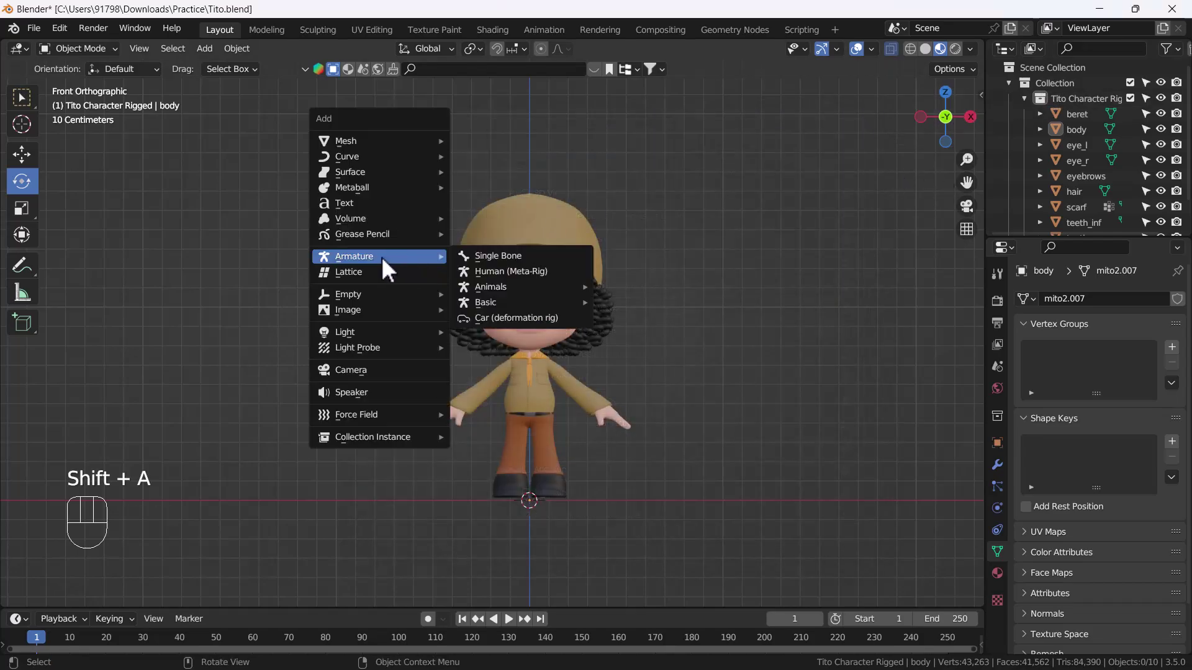
mouse_move(538, 307)
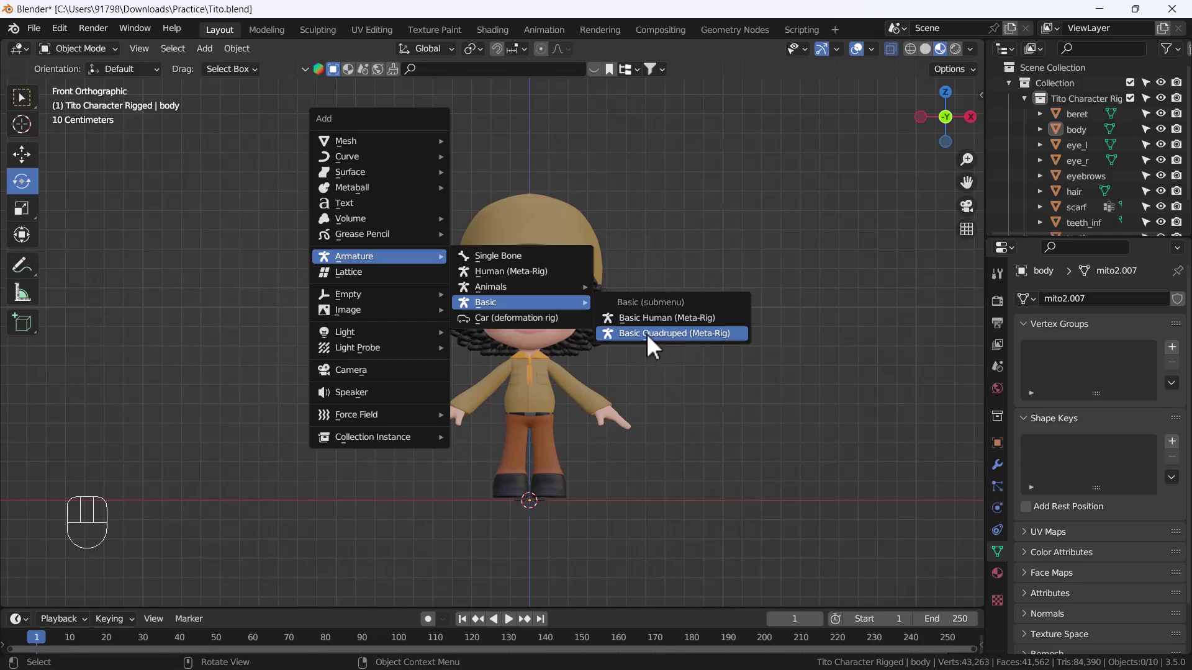
click(646, 333)
scroll(544, 363, up, 2)
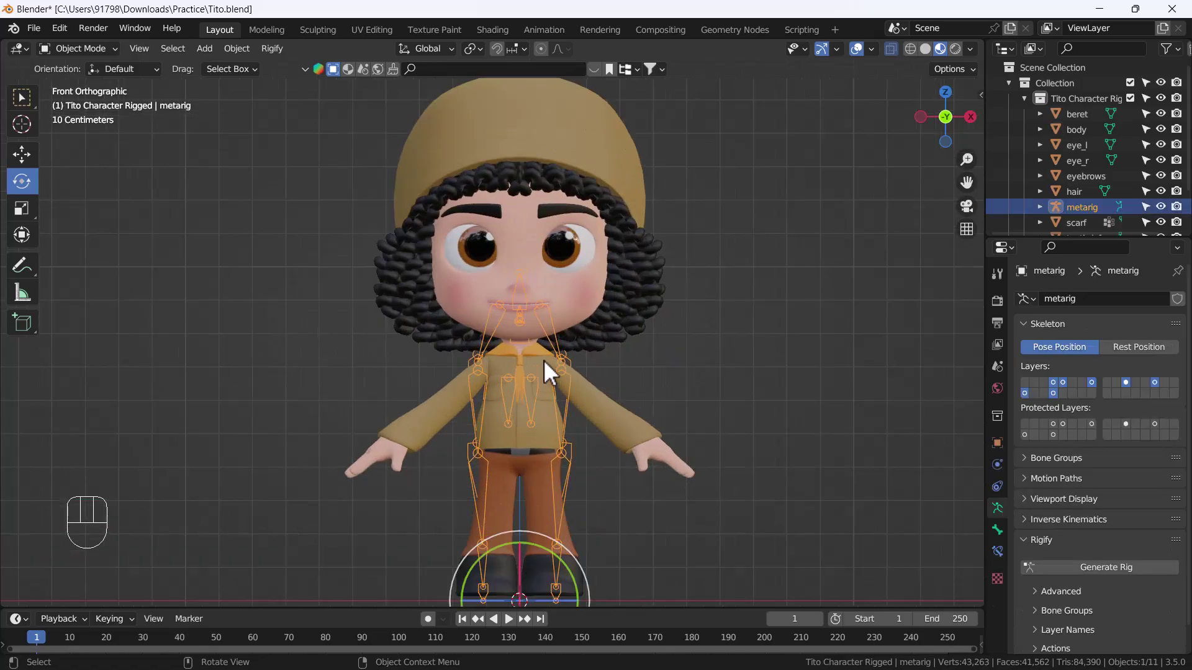
key(ctrl+z)
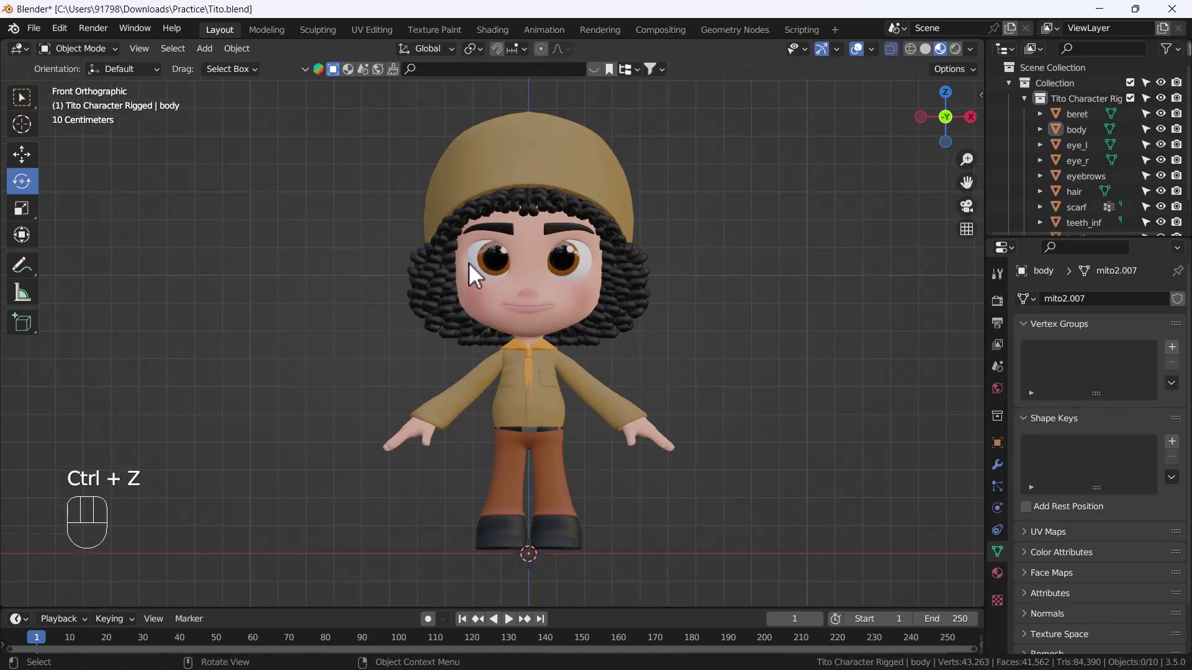
- Add a Human (Meta-Rig) armature next to Tito
key(shift+a)
mouse_move(467, 257)
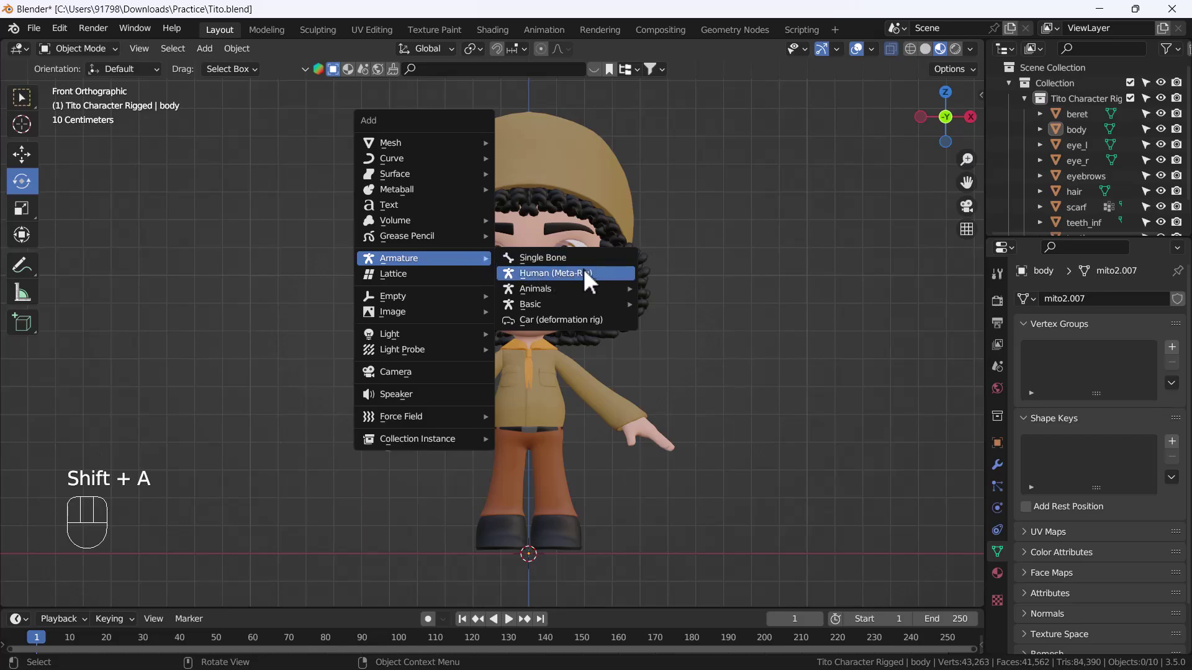
click(561, 274)
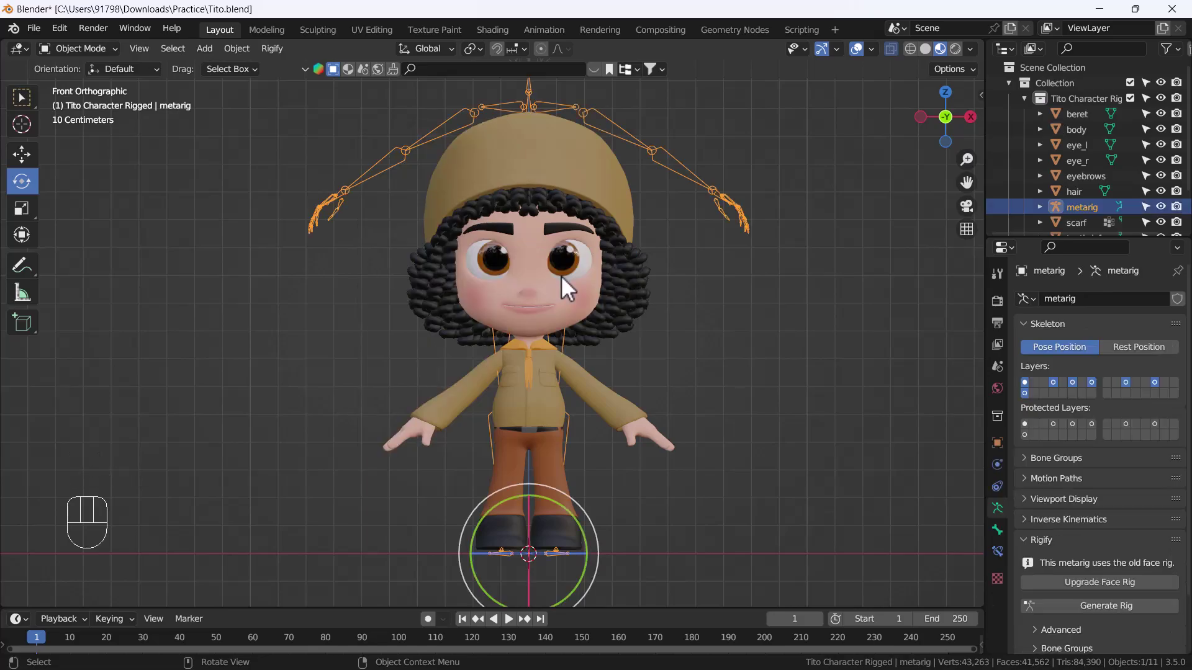
scroll(561, 276, down, 3)
middle_drag(553, 300, 579, 294)
scroll(546, 314, up, 3)
- From the front view, scale the meta-rig down to 0.501
key(grave)
click(417, 248)
click(893, 49)
scroll(551, 313, up, 2)
key(s)
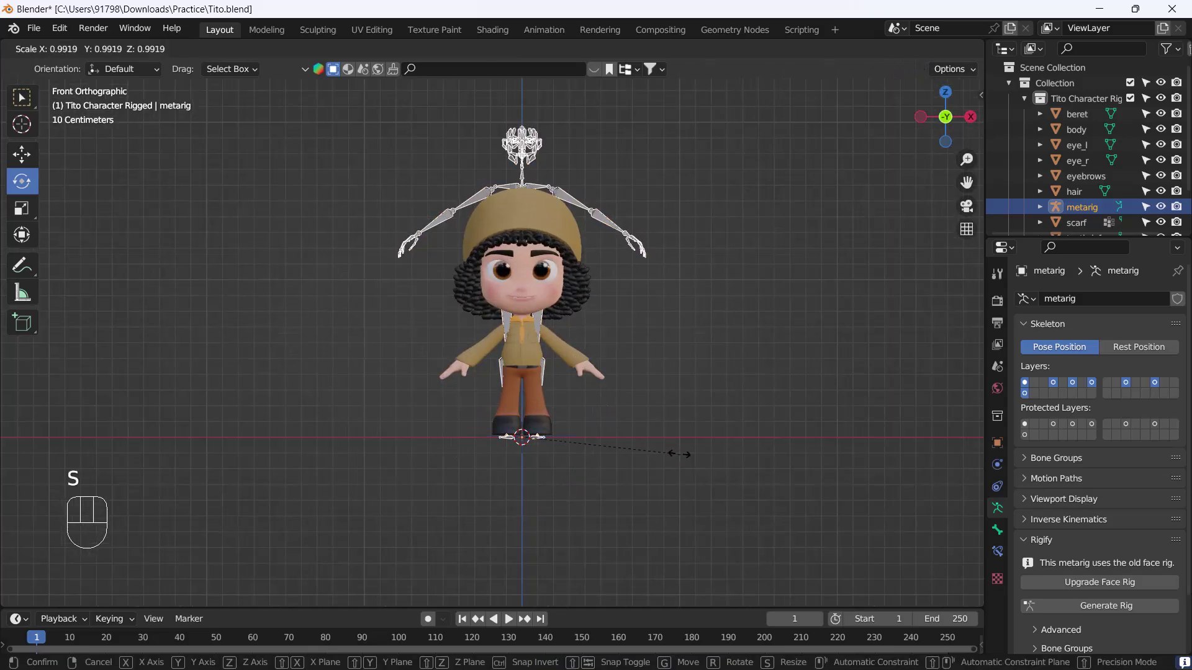
click(602, 427)
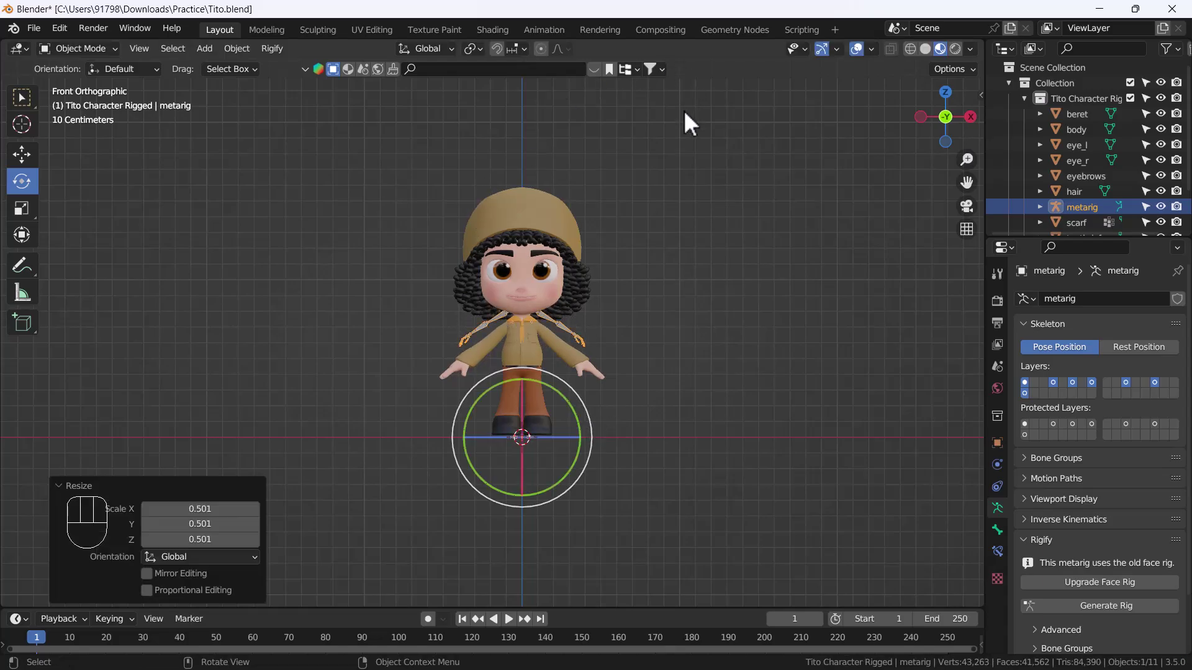
key(ctrl)
key(shift)
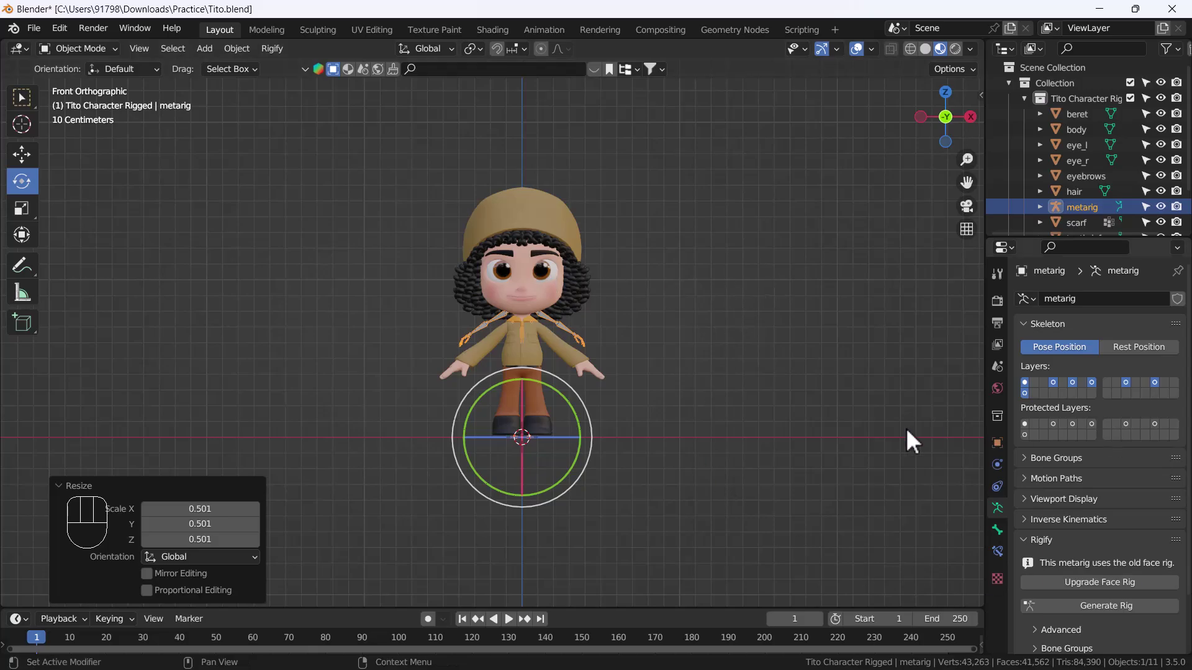
- Turn on In Front in the armature's Viewport Display and orbit to check the bones inside Tito
click(1025, 500)
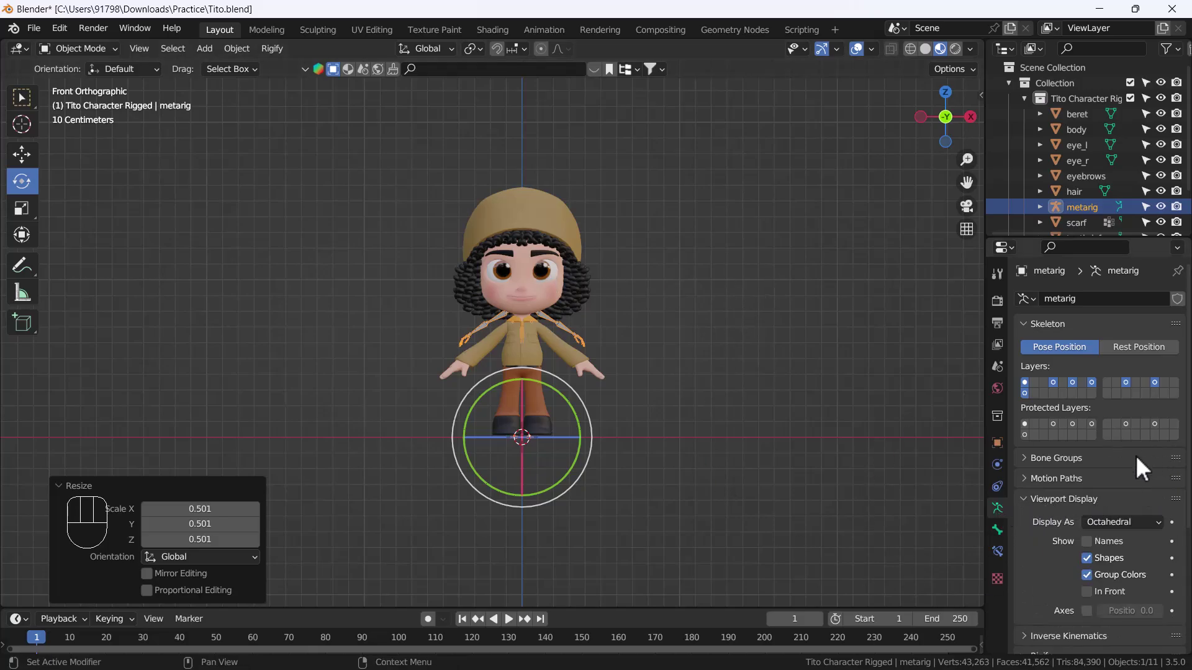
scroll(1124, 505, down, 3)
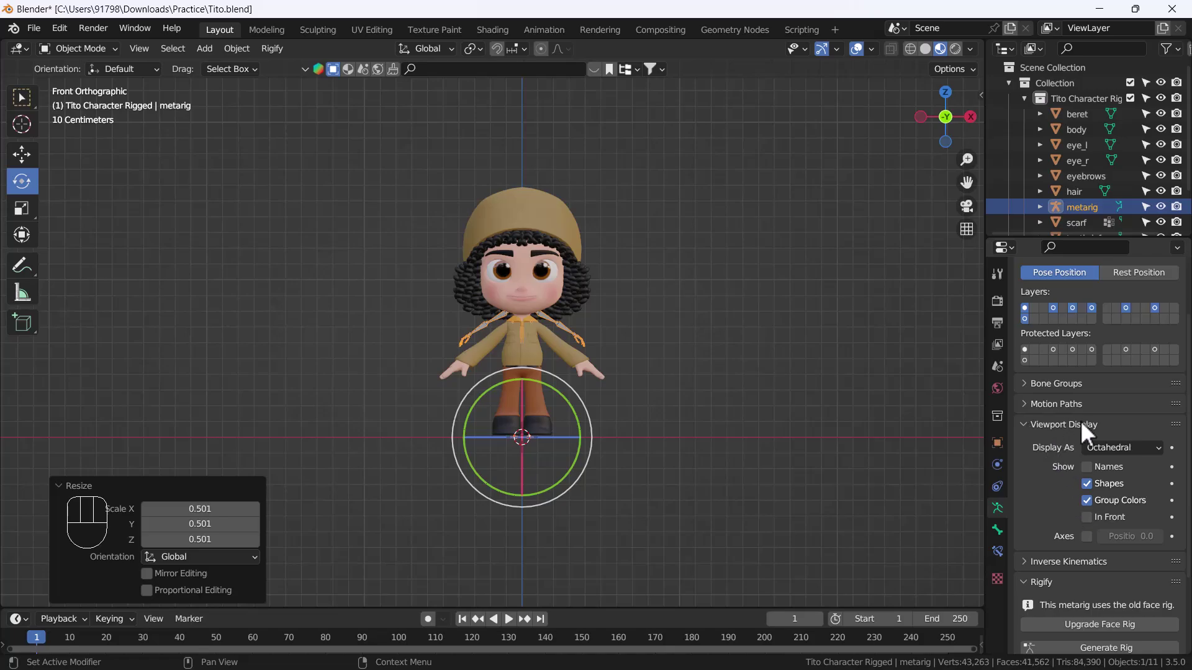
click(1086, 518)
mouse_move(513, 329)
middle_down()
mouse_move(657, 338)
mouse_move(523, 341)
middle_up()
scroll(524, 334, up, 3)
scroll(605, 339, down, 3)
middle_drag(607, 340, 706, 338)
scroll(588, 308, up, 3)
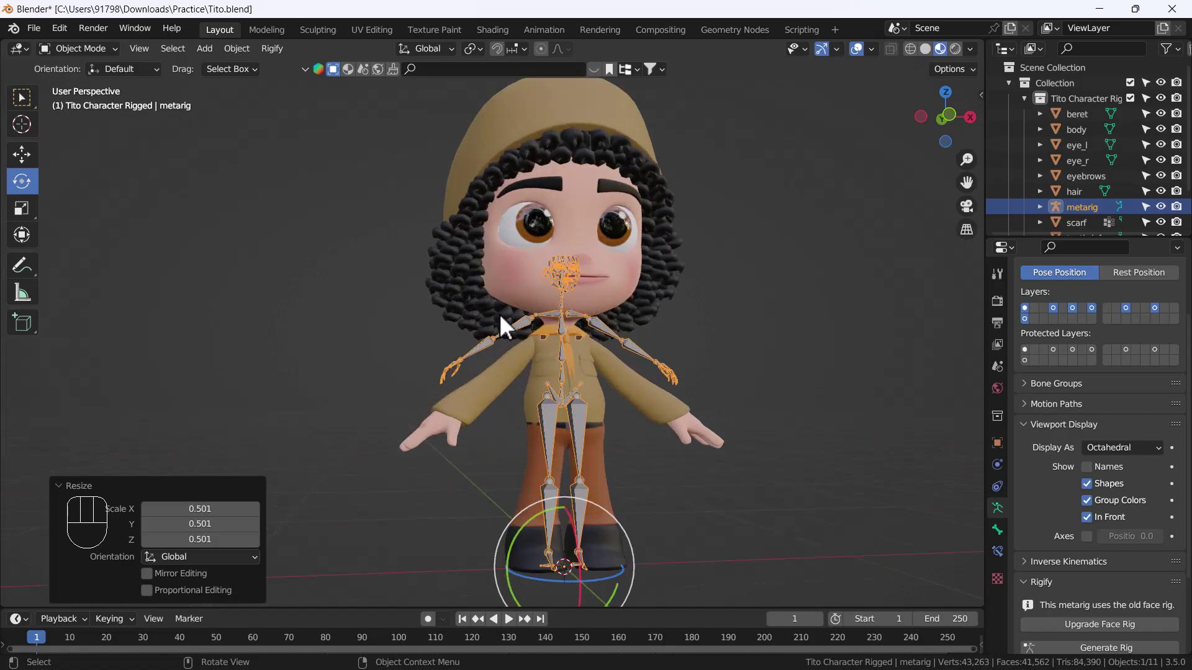
- Scale the meta-rig down further to 0.934 in front view
key(grave)
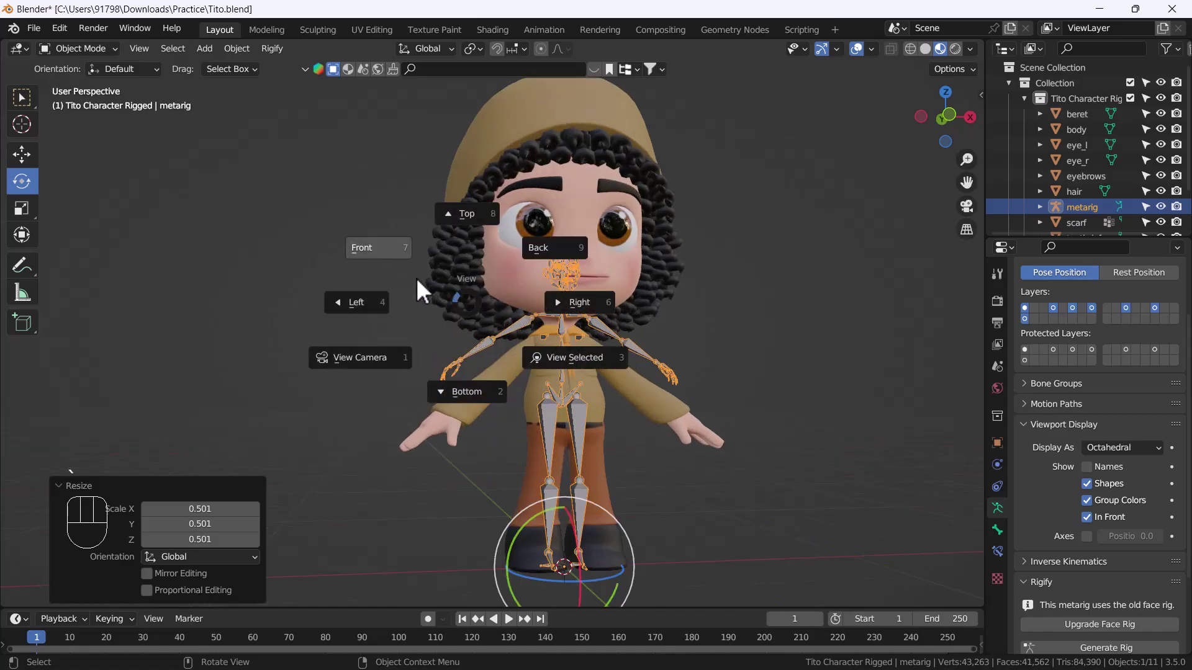
click(410, 274)
scroll(584, 340, up, 2)
shift+middle_drag(591, 341, 555, 285)
scroll(552, 294, down, 1)
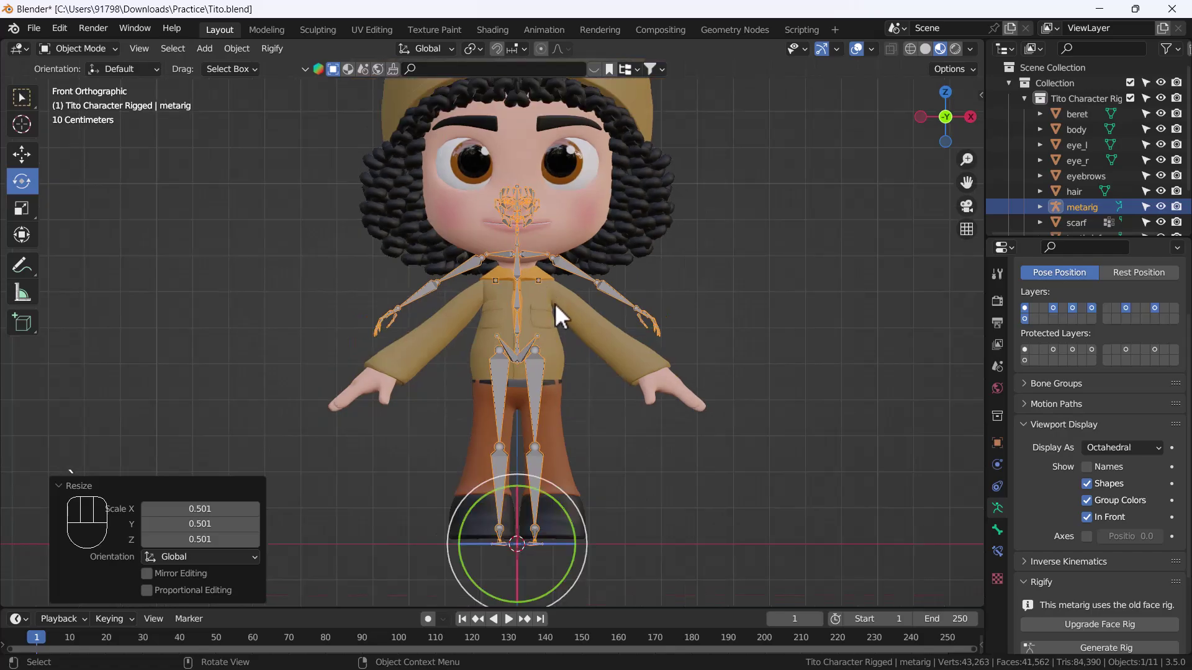
key(s)
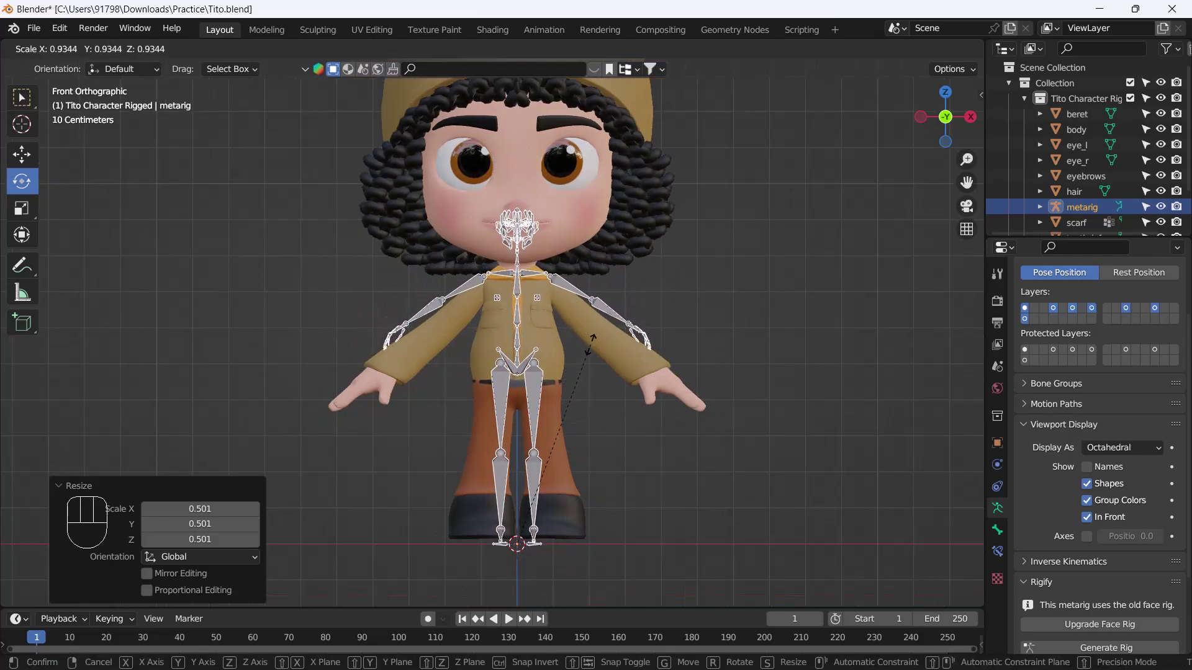
click(583, 333)
scroll(528, 310, up, 4)
middle_drag(569, 335, 473, 304)
key(KP_1)
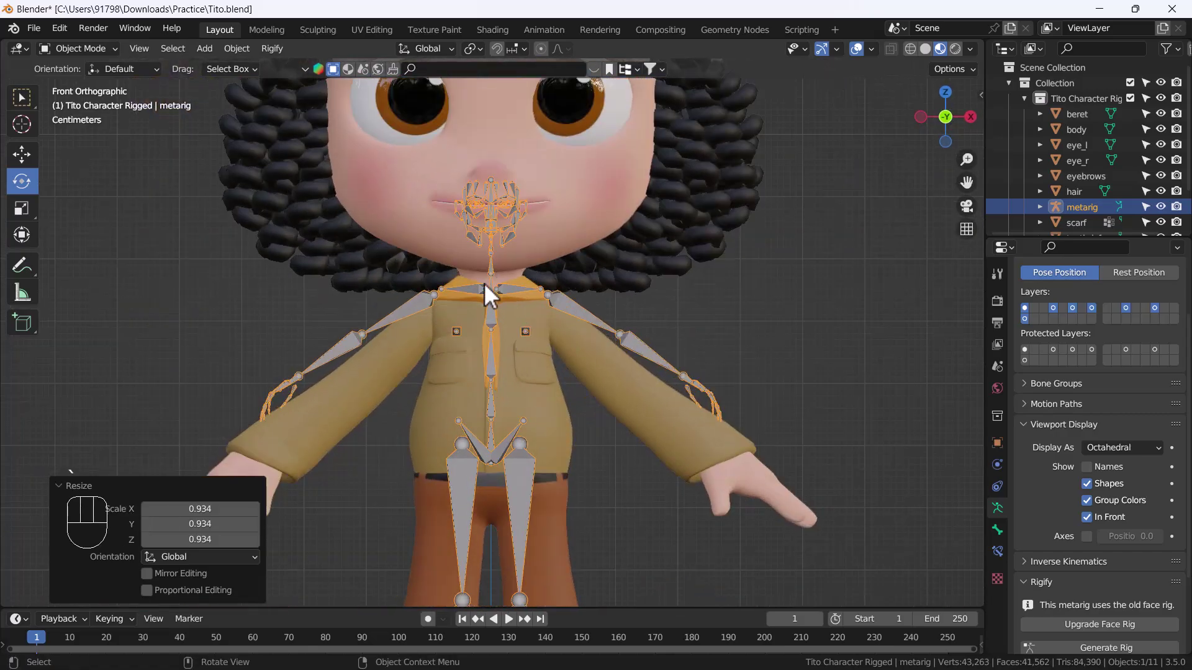
- Apply the meta-rig's scale and enter Edit Mode
key(ctrl+a)
click(484, 357)
scroll(484, 356, down, 1)
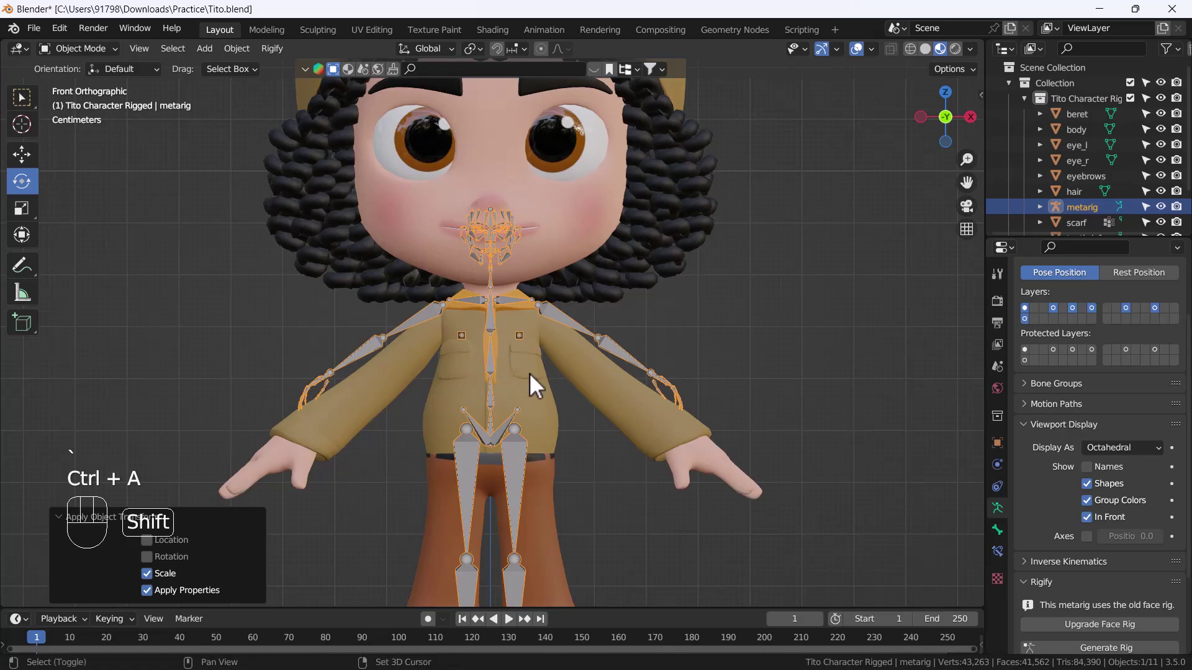
shift+middle_drag(529, 372, 535, 349)
scroll(519, 275, up, 2)
key(Tab)
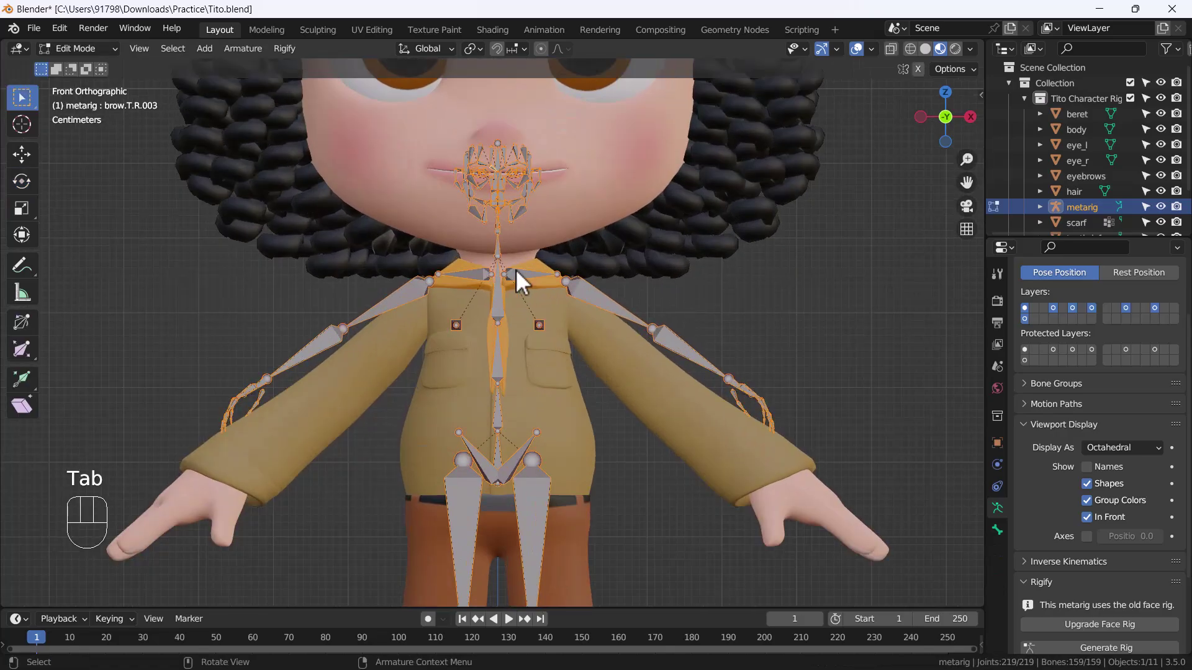
- Move the shoulder joints down into Tito's jacket
scroll(473, 296, up, 3)
shift+middle_drag(548, 275, 497, 287)
scroll(528, 310, down, 3)
shift+middle_drag(548, 322, 522, 277)
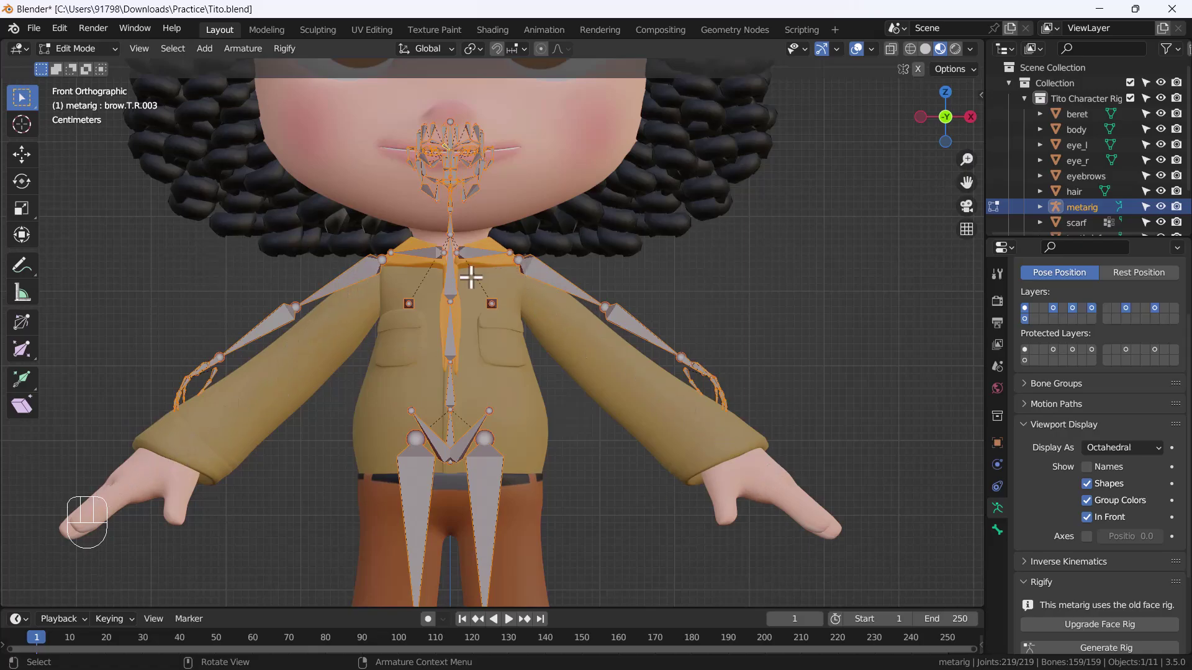
scroll(471, 276, up, 3)
click(503, 263)
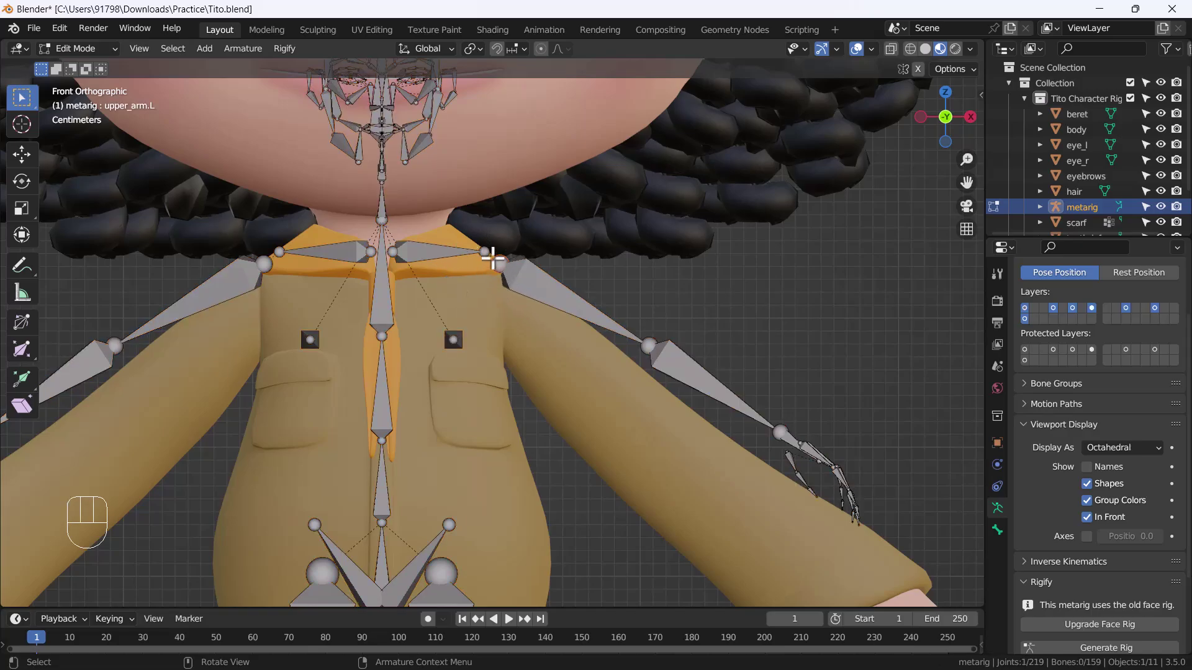
shift+click(497, 265)
key(g)
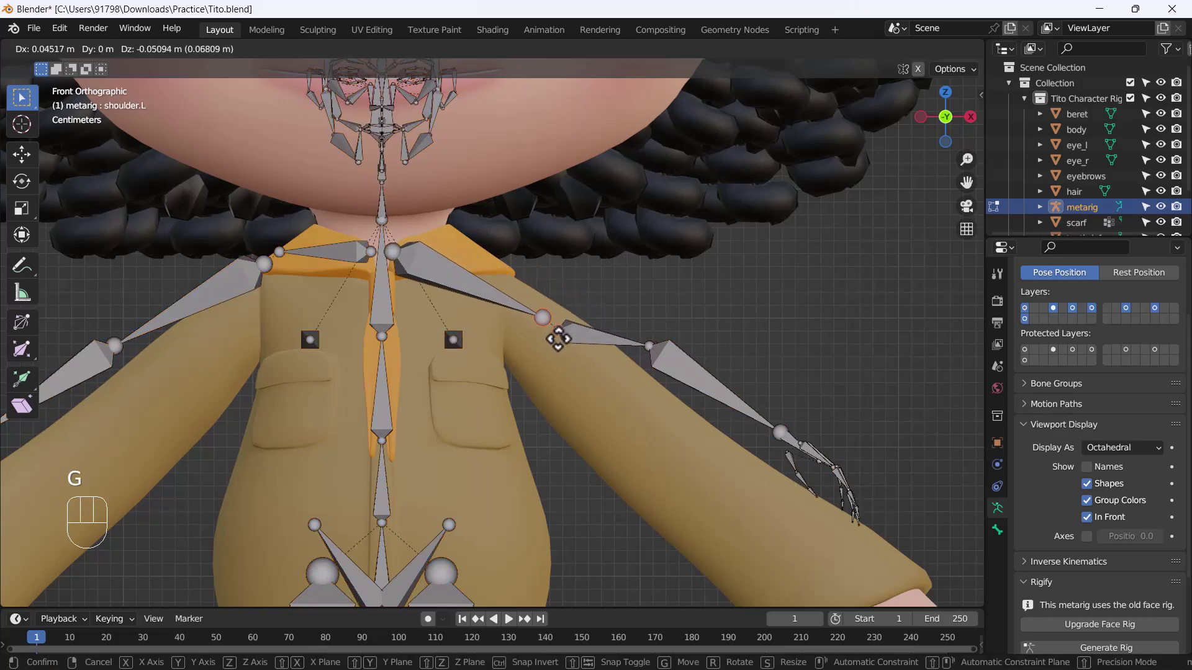
right_click(533, 318)
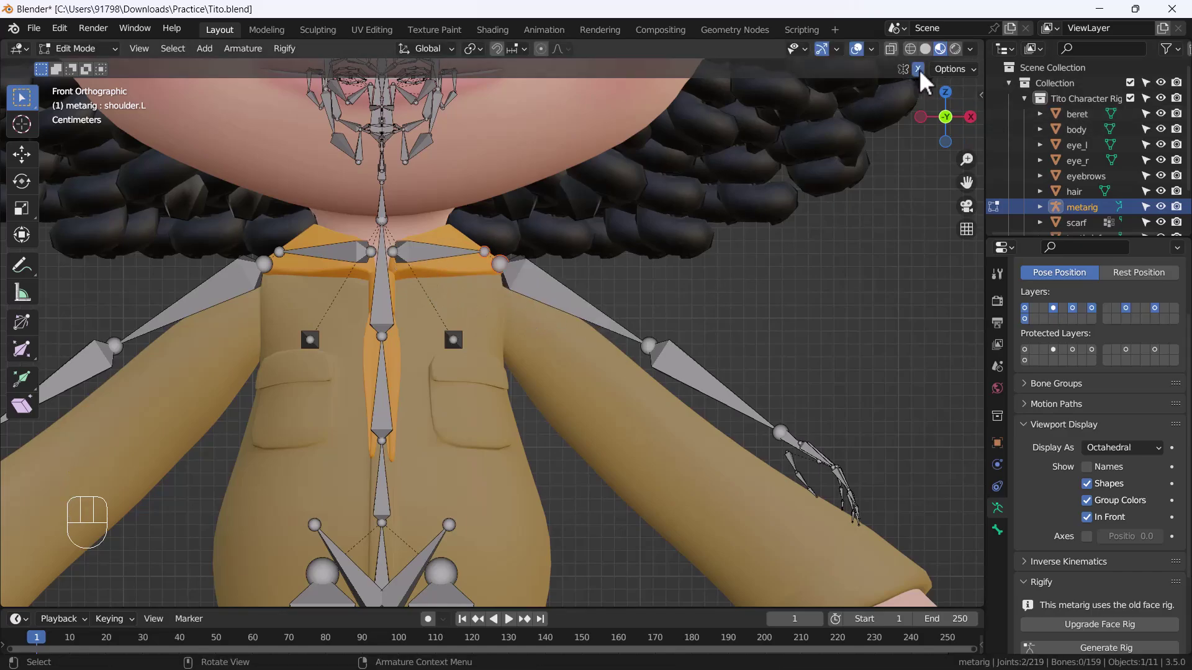
key(g)
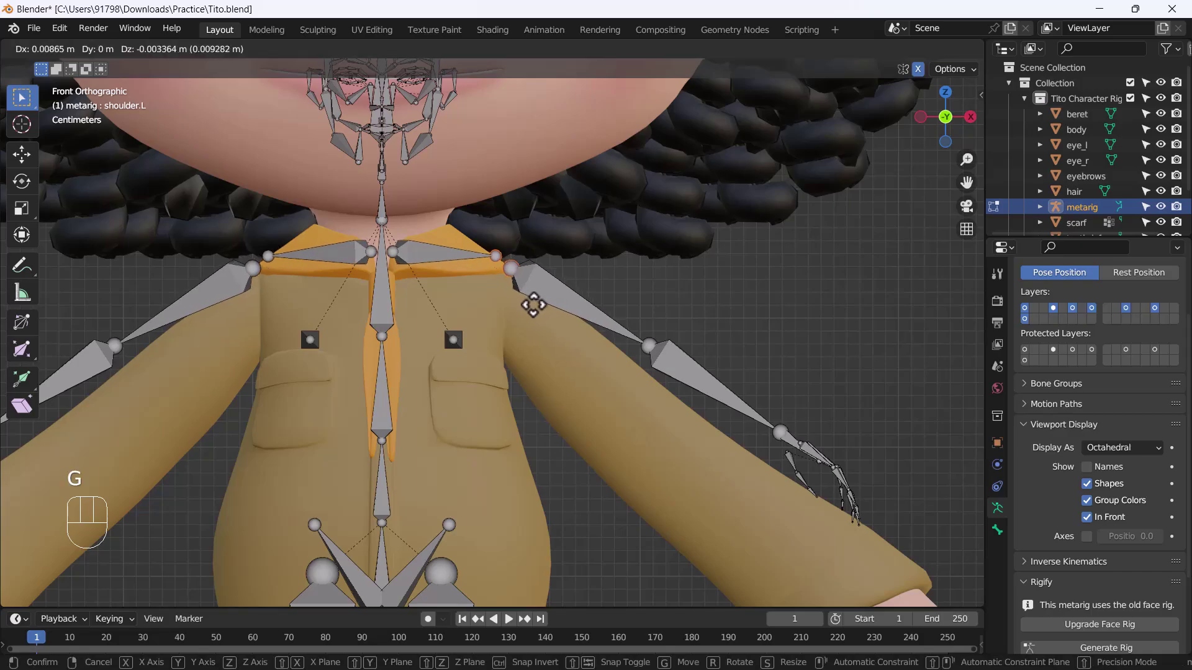
click(564, 345)
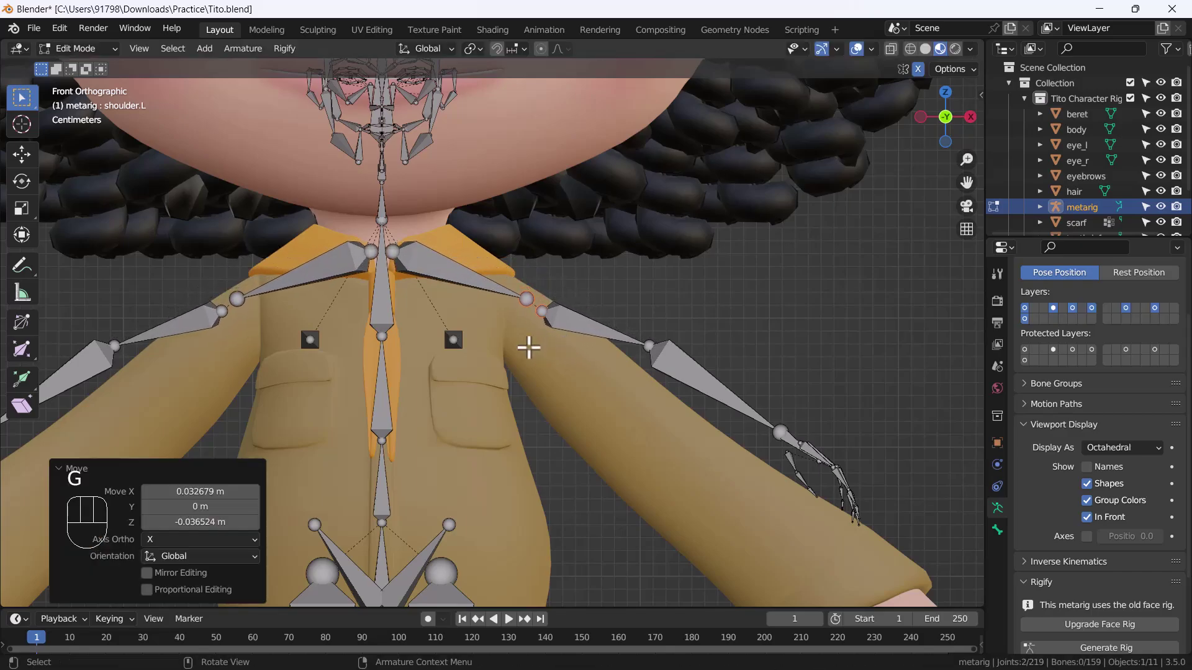
- Lower the elbow joints into the sleeves and move the left finger bones onto the hand
click(650, 346)
key(g)
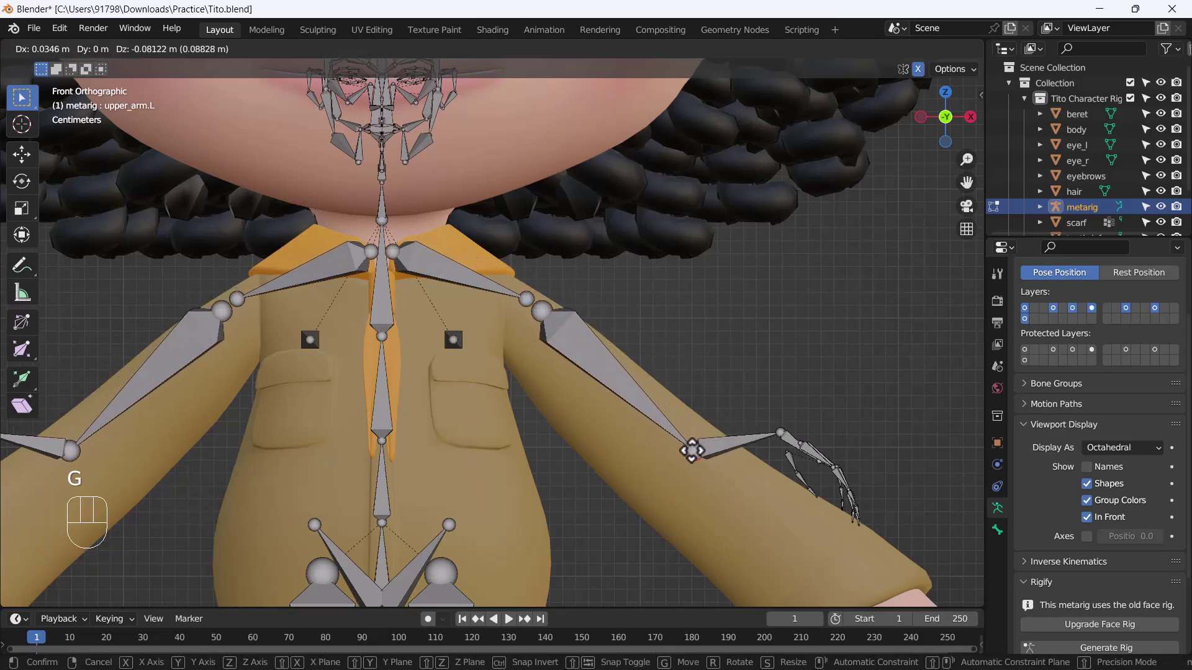
click(691, 452)
scroll(657, 415, down, 1)
shift+middle_drag(646, 402, 617, 283)
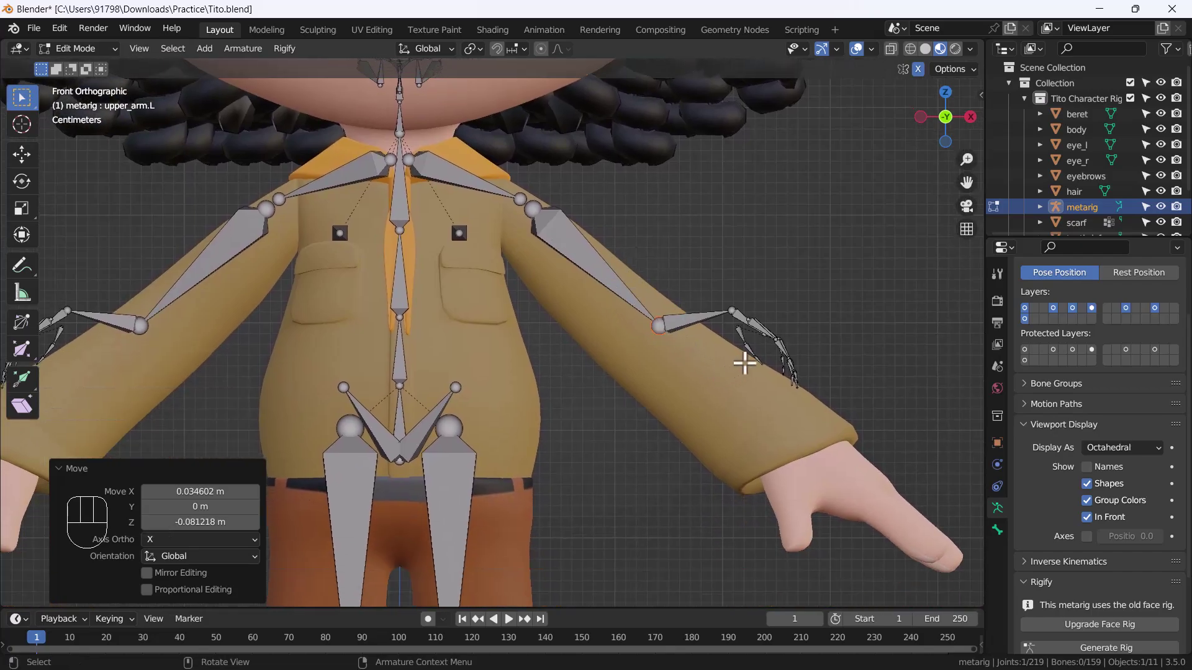
drag(720, 278, 785, 397)
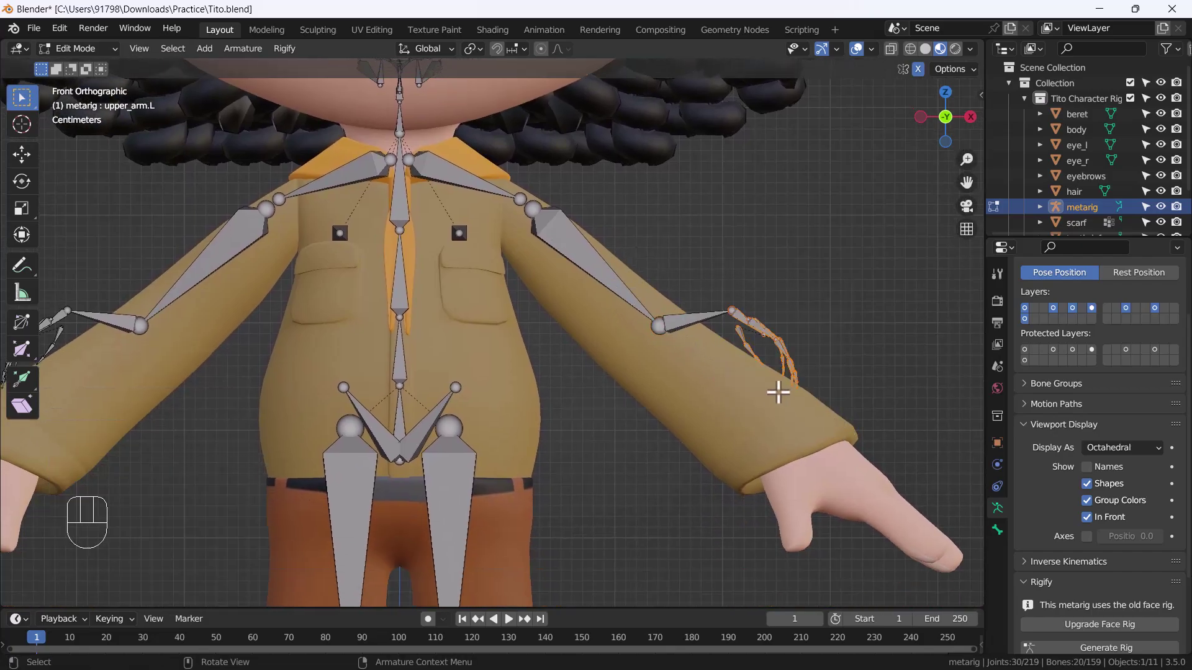
key(g)
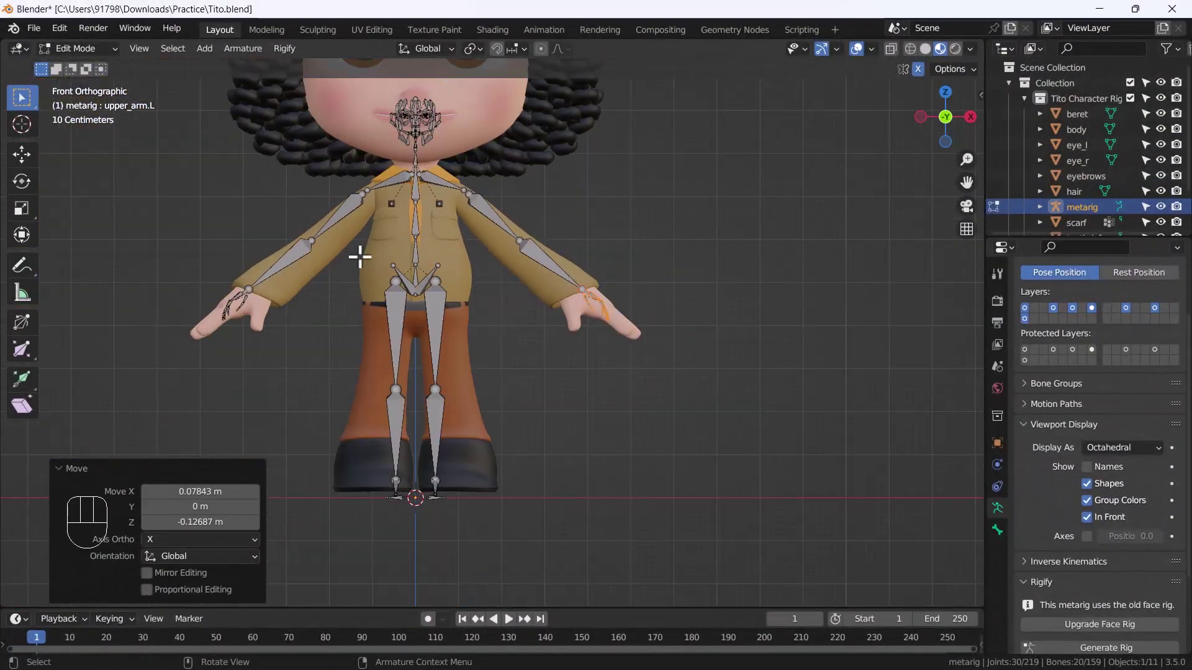
- Lower the pelvis bones vertically and move the knee and heel joints into Tito's leg
key(g)
key(z)
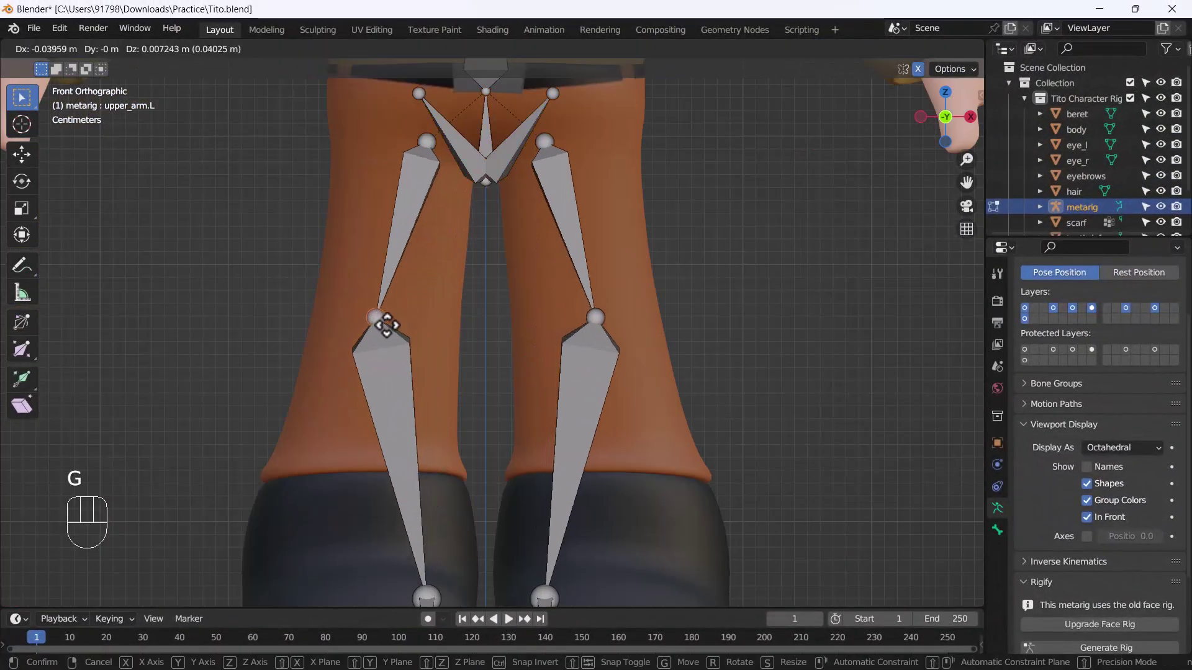
key(g)
key(ctrl+KP_3)
scroll(434, 472, down, 3)
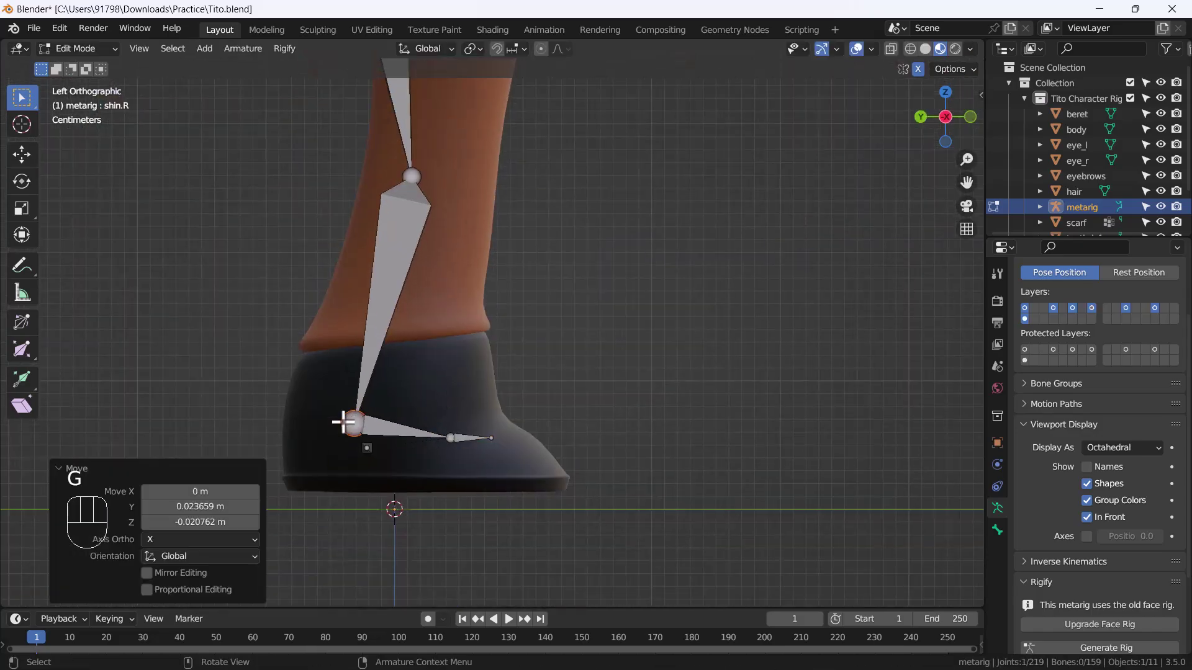
key(g)
key(g)
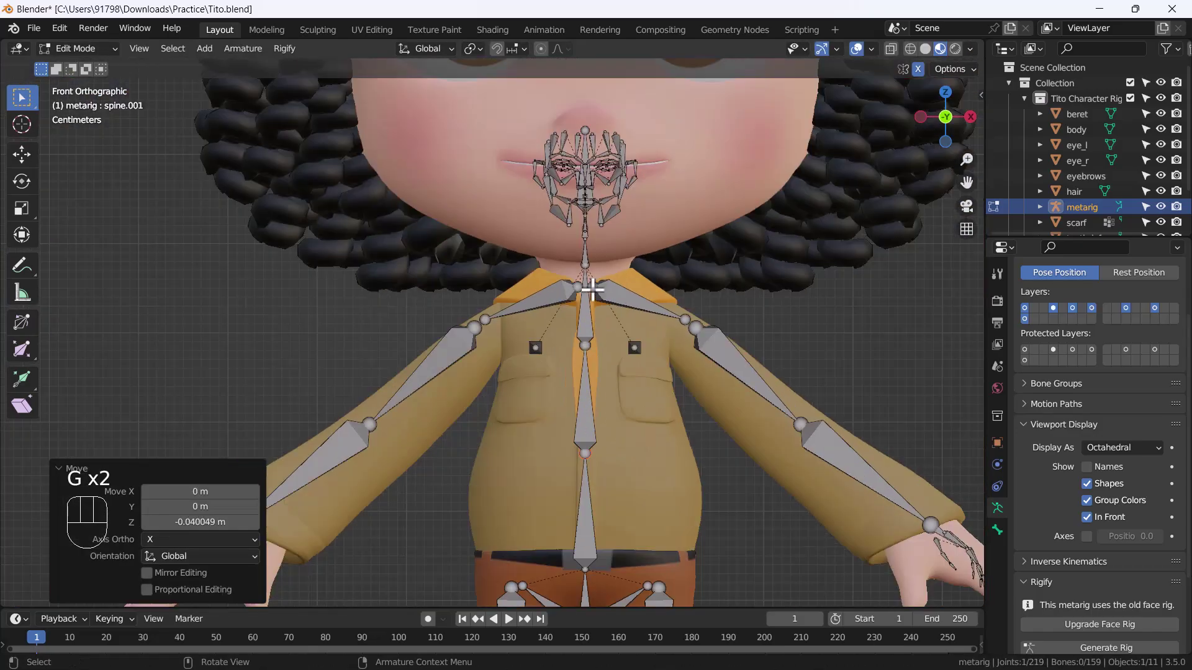
- Scale up the face bones and reposition the face joints from the front view
key(g)
click(718, 287)
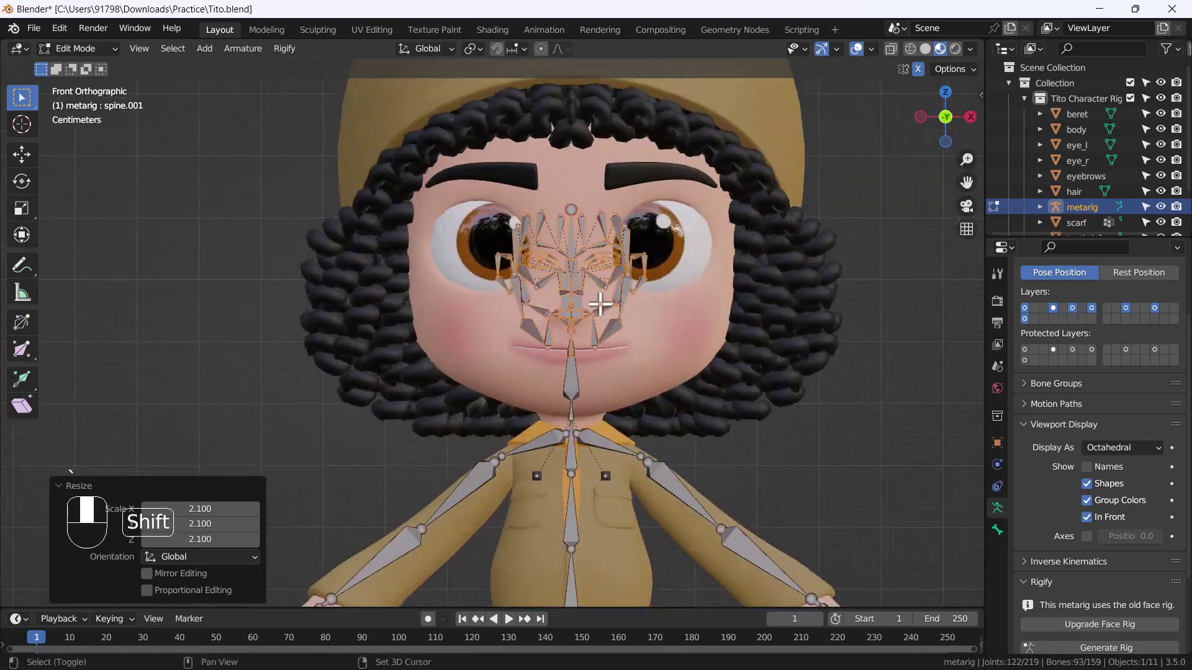
key(s)
click(633, 363)
middle_drag(599, 370, 657, 367)
key(KP_1)
key(g)
click(610, 379)
- Place the chin, jaw and neck joints inside Tito's head
middle_drag(556, 363, 627, 336)
scroll(628, 326, up, 3)
click(629, 318)
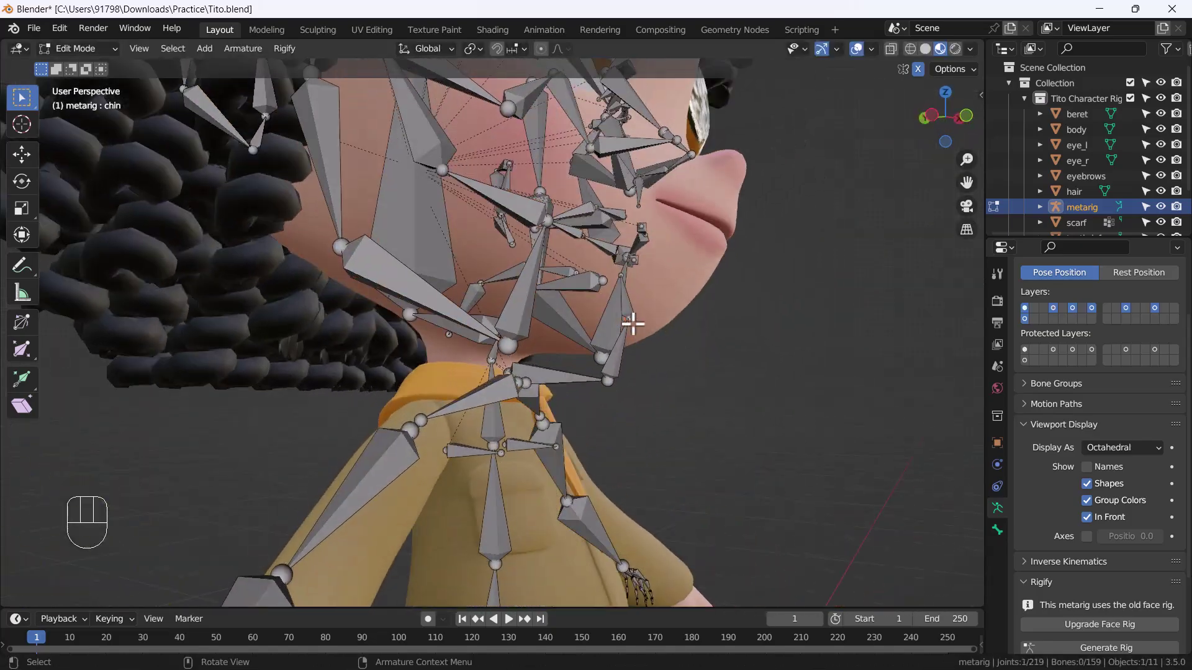
click(537, 328)
mouse_move(595, 273)
middle_down()
mouse_move(537, 261)
mouse_move(589, 266)
middle_up()
key(g)
click(538, 319)
key(g)
click(488, 292)
middle_drag(486, 293, 530, 348)
- From the left side view, move the head bone's top joint and the knee joint into place
key(Tab)
key(Tab)
key(g)
click(566, 186)
key(grave)
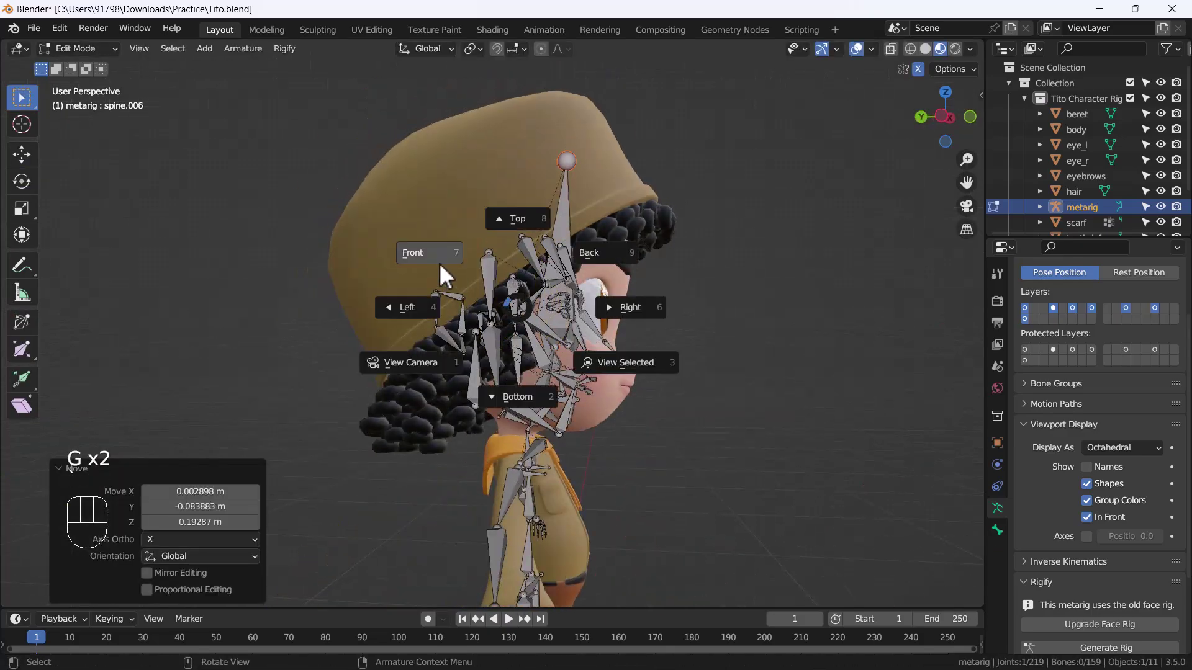
click(407, 306)
key(g)
click(532, 392)
middle_drag(533, 392, 478, 233)
- Shift the spine and pelvis joints forward into Tito's body
click(487, 242)
key(f)
key(g)
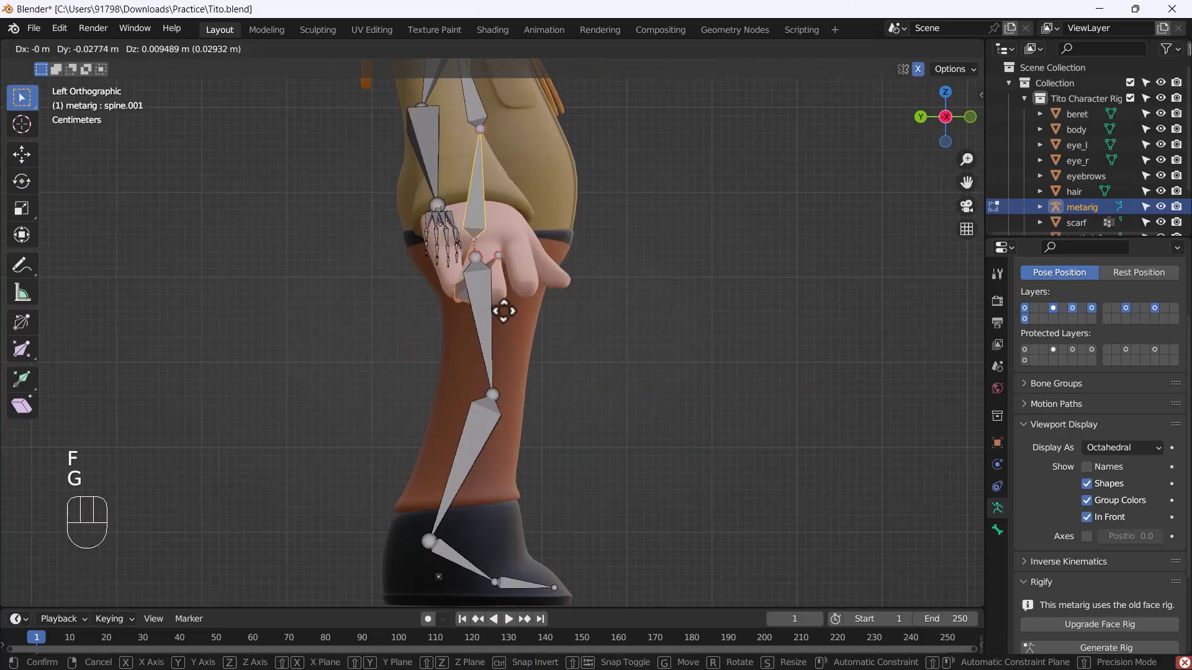
click(510, 320)
shift+middle_drag(510, 322, 513, 249)
scroll(435, 464, down, 1)
- Move the ankle joint back into the leg and the heel joint onto the shoe
click(440, 465)
key(g)
click(460, 477)
click(449, 495)
key(g)
click(434, 444)
- Scale the right hand bones and shrink the finger bones to fit Tito's hand
middle_drag(433, 444, 399, 287)
shift+click(432, 313)
key(s)
click(358, 483)
key(g)
click(373, 446)
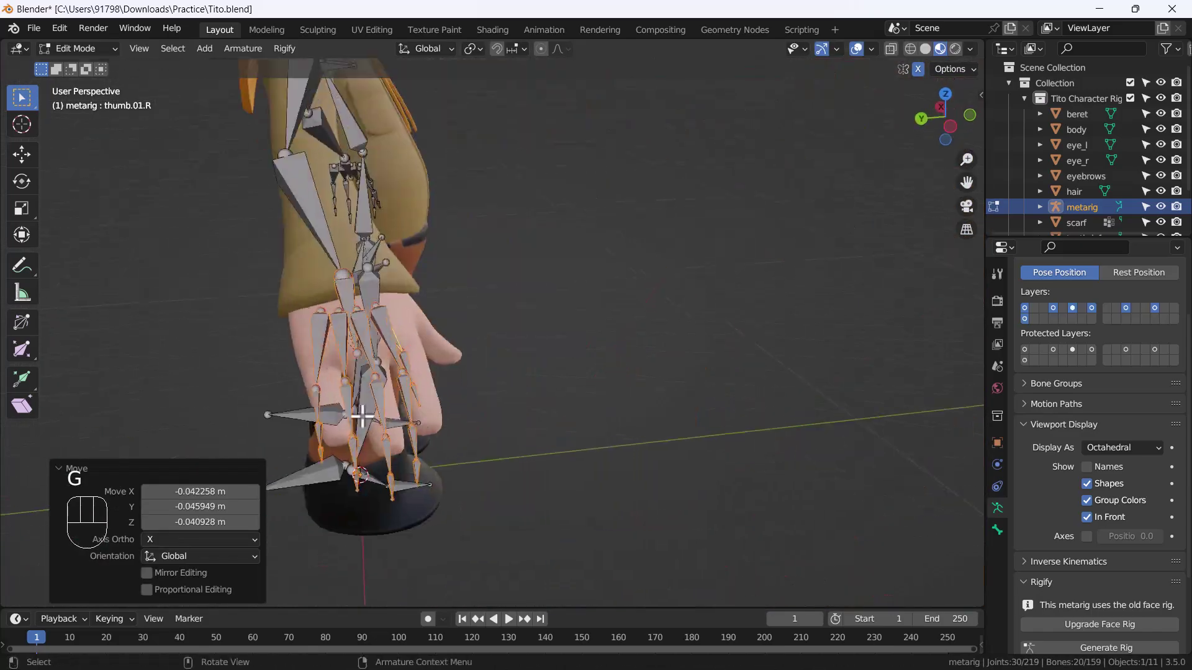
middle_drag(377, 417, 471, 348)
key(s)
- Move the thumb joints into Tito's right thumb
click(452, 280)
key(g)
click(511, 319)
key(g)
click(412, 391)
middle_drag(538, 392, 608, 400)
key(ctrl+z)
key(g)
- Place the index and middle finger joints inside their fingers
click(405, 465)
key(g)
click(401, 521)
key(g)
key(g)
click(370, 460)
key(g)
middle_drag(388, 509, 462, 397)
click(384, 443)
key(g)
key(grave)
click(199, 297)
- Move the little finger joints into the little finger, checking from the front view
key(g)
click(419, 323)
key(g)
scroll(413, 385, up, 3)
key(g)
key(grave)
click(341, 366)
- Adjust the remaining finger and palm joints, undoing one misplaced finger move
key(g)
click(418, 317)
click(321, 442)
key(g)
click(359, 364)
key(ctrl+z)
key(ctrl+z)
middle_drag(365, 365, 439, 314)
click(439, 314)
key(grave)
click(378, 280)
scroll(465, 295, down, 6)
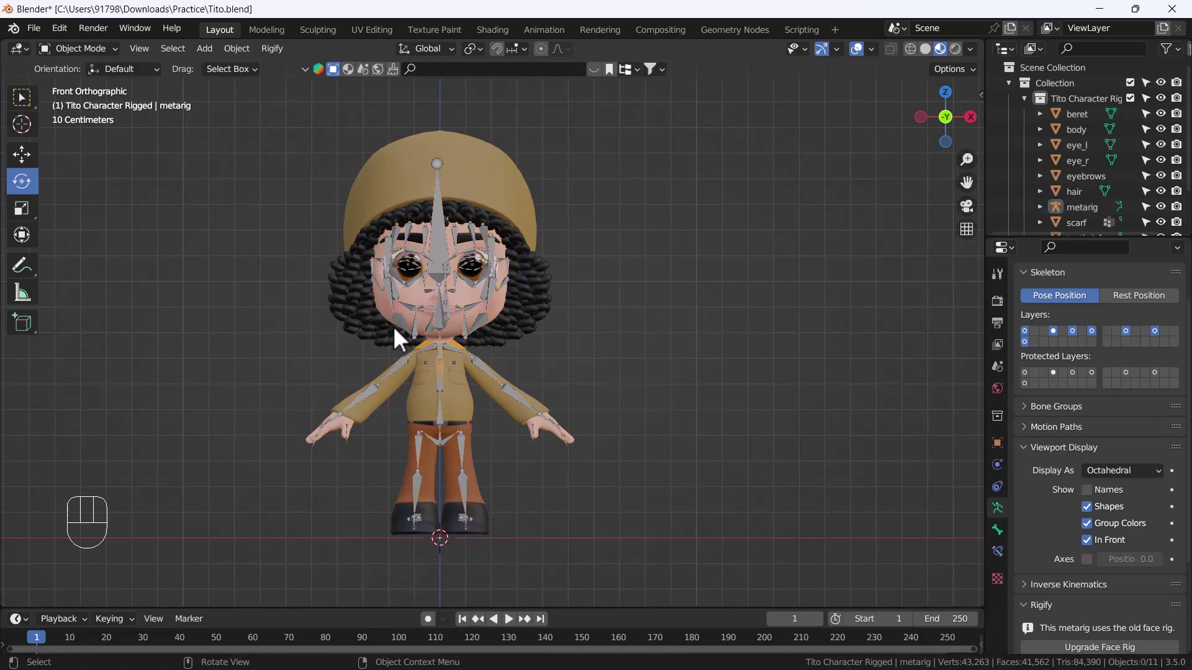
- In Edit Mode, lower the metarig's shoulder joints by about 0.0135 m
scroll(422, 348, up, 3)
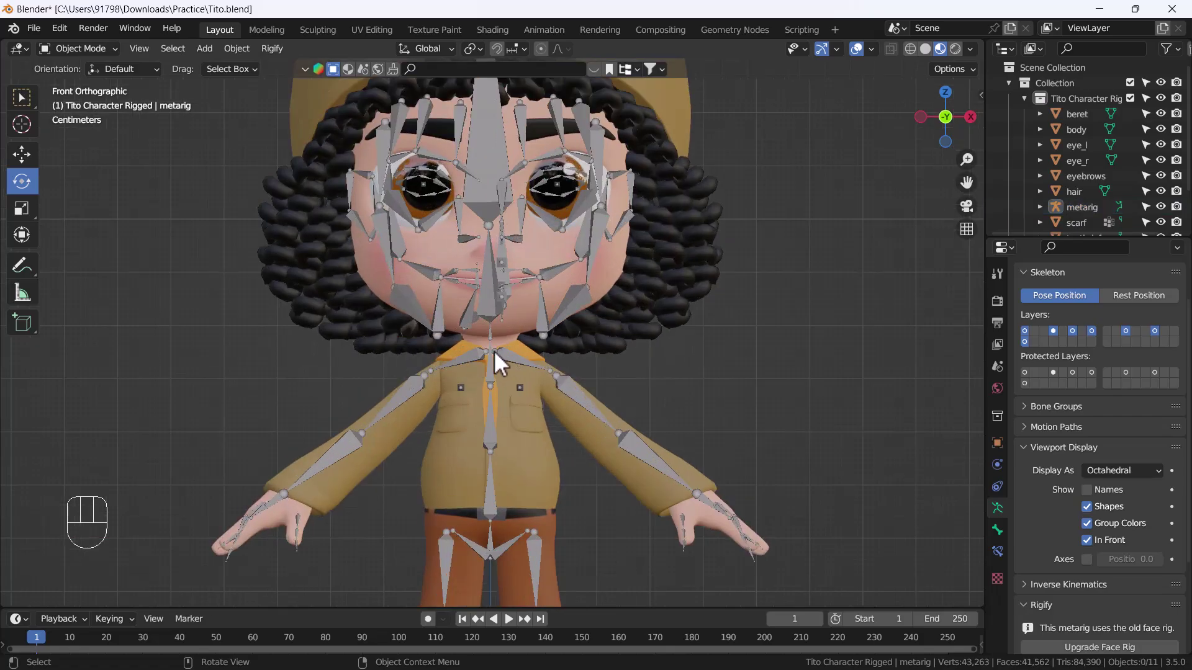
scroll(497, 360, up, 2)
key(Tab)
scroll(428, 367, up, 2)
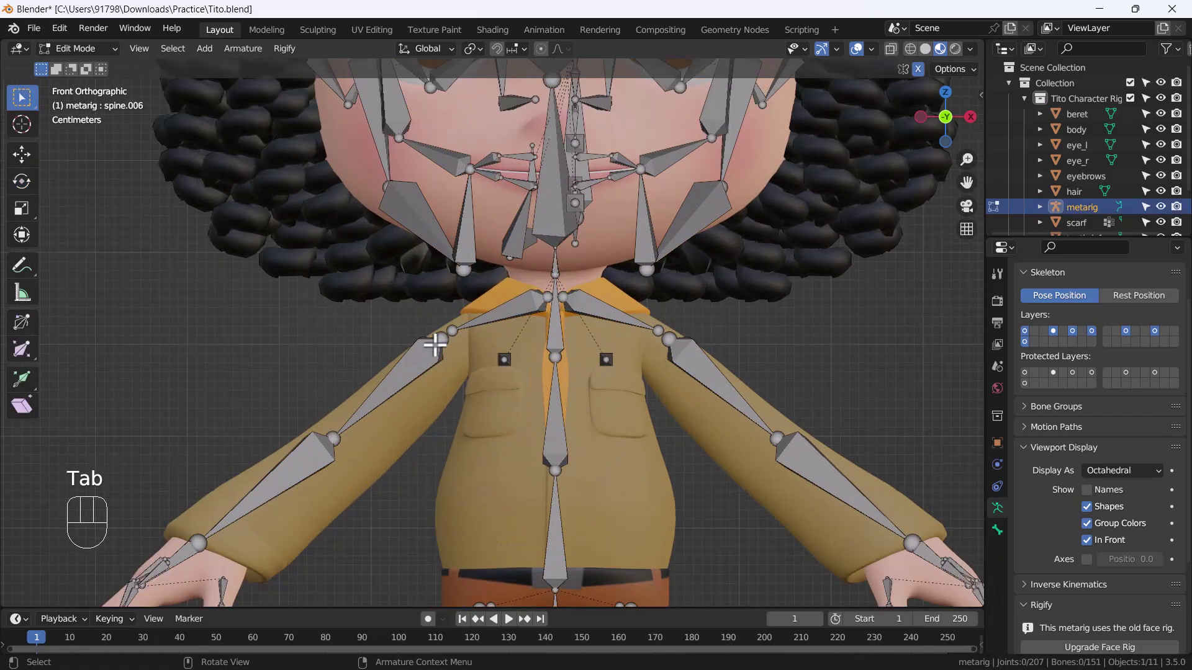
key(g)
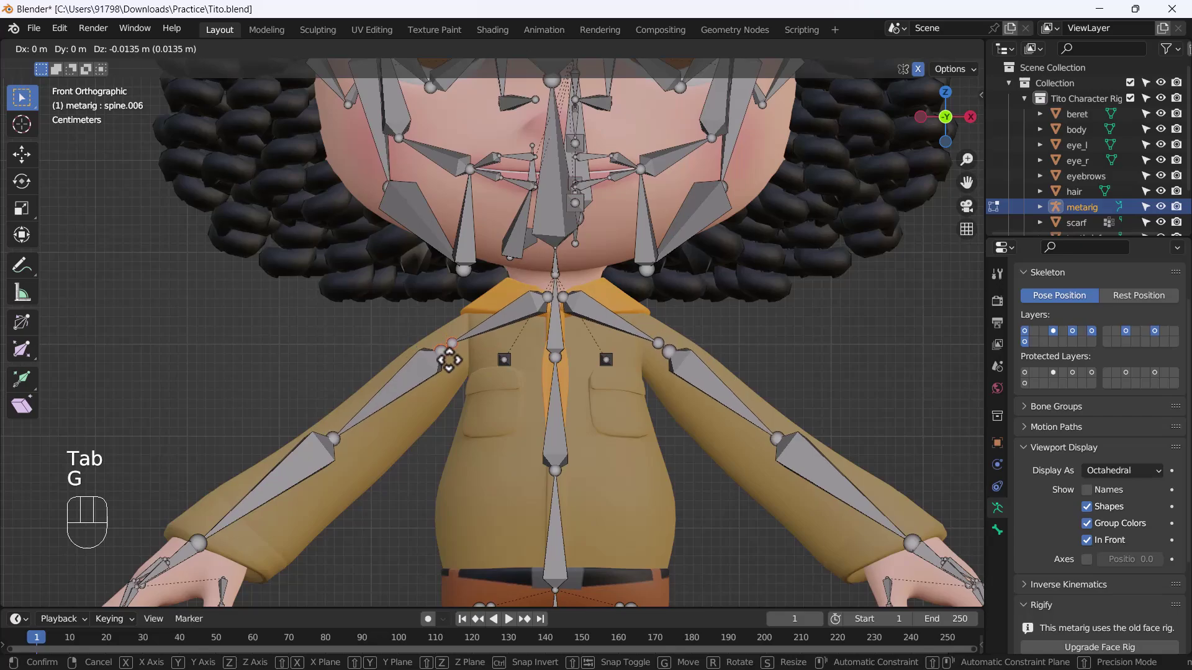
click(442, 366)
scroll(458, 413, down, 2)
- Return to Object Mode with the Rigify Generate Rig settings in view
key(Tab)
scroll(494, 457, down, 2)
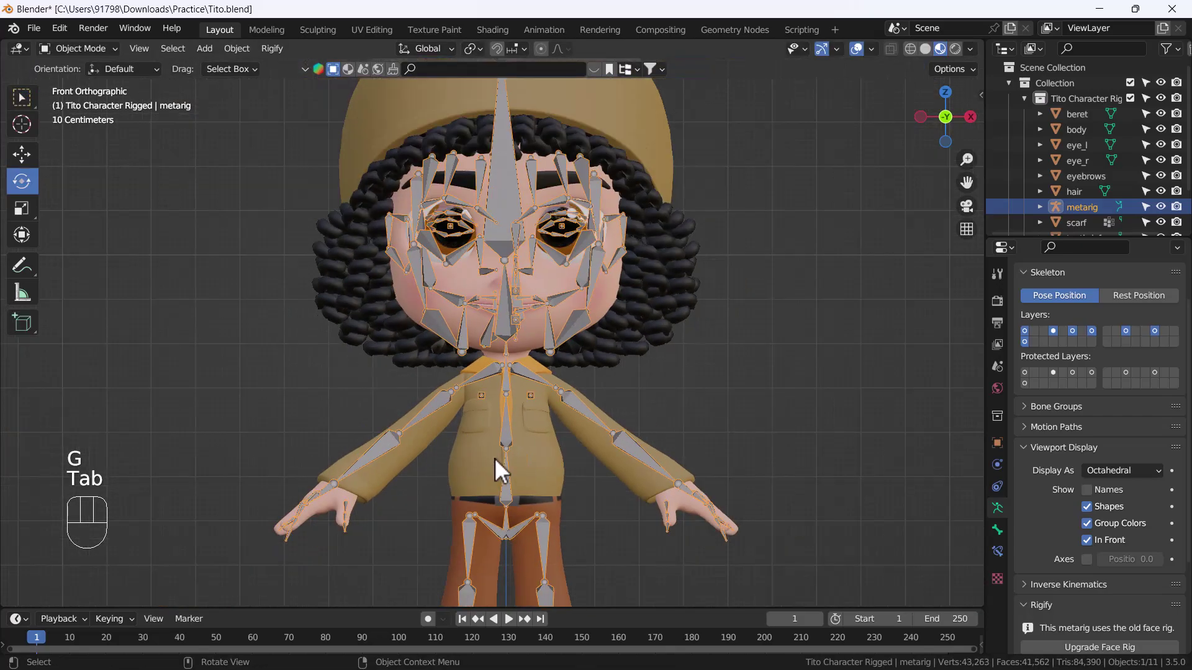
shift+middle_drag(494, 457, 502, 381)
scroll(1123, 559, down, 5)
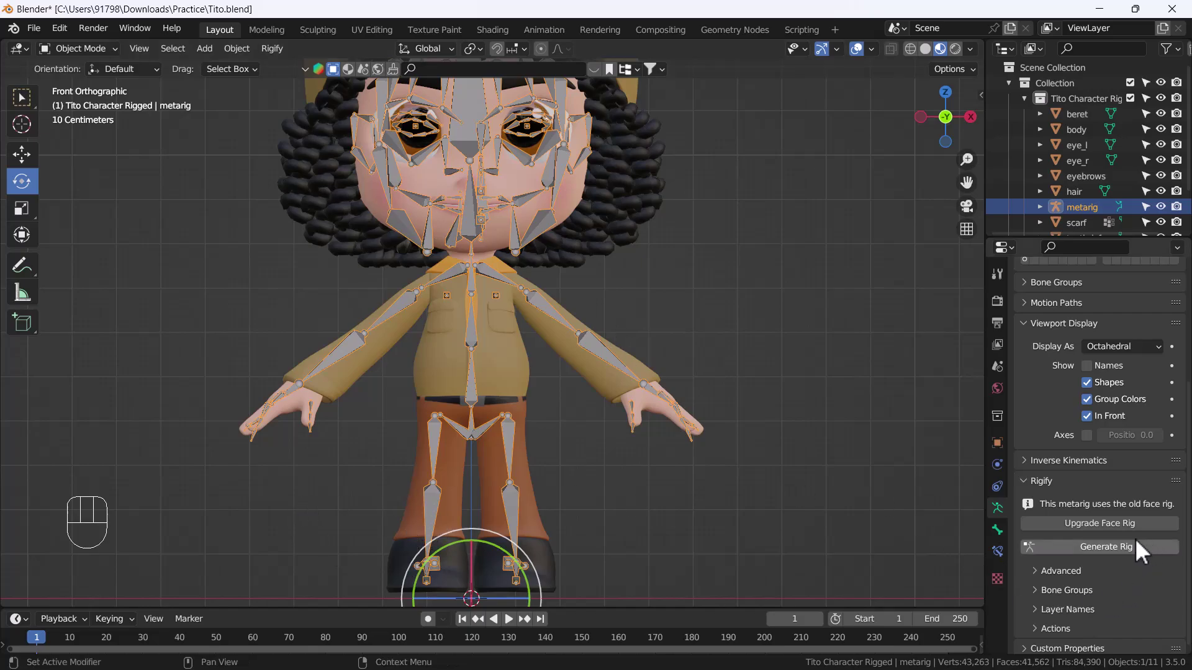
- Generate the Rigify control rig from the metarig and view it in perspective
click(1112, 549)
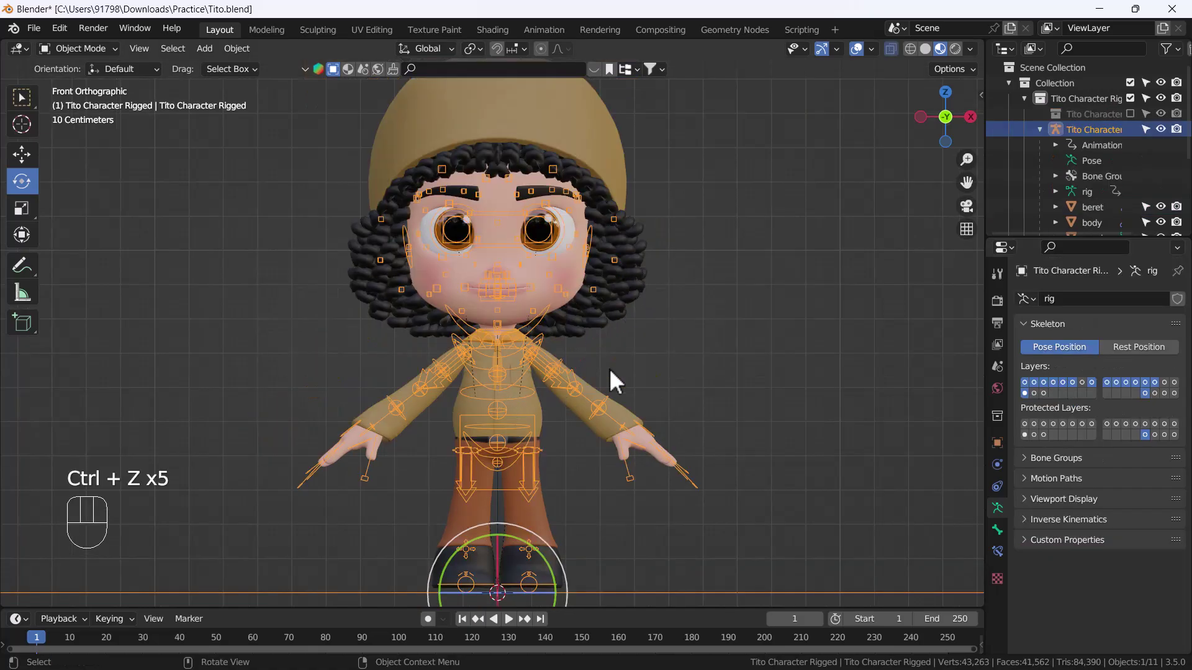
scroll(504, 307, up, 3)
scroll(506, 338, down, 3)
middle_drag(452, 345, 637, 328)
- Select the body mesh, then box-select all eleven character meshes and the rig
click(684, 340)
scroll(695, 340, up, 3)
middle_drag(713, 340, 627, 332)
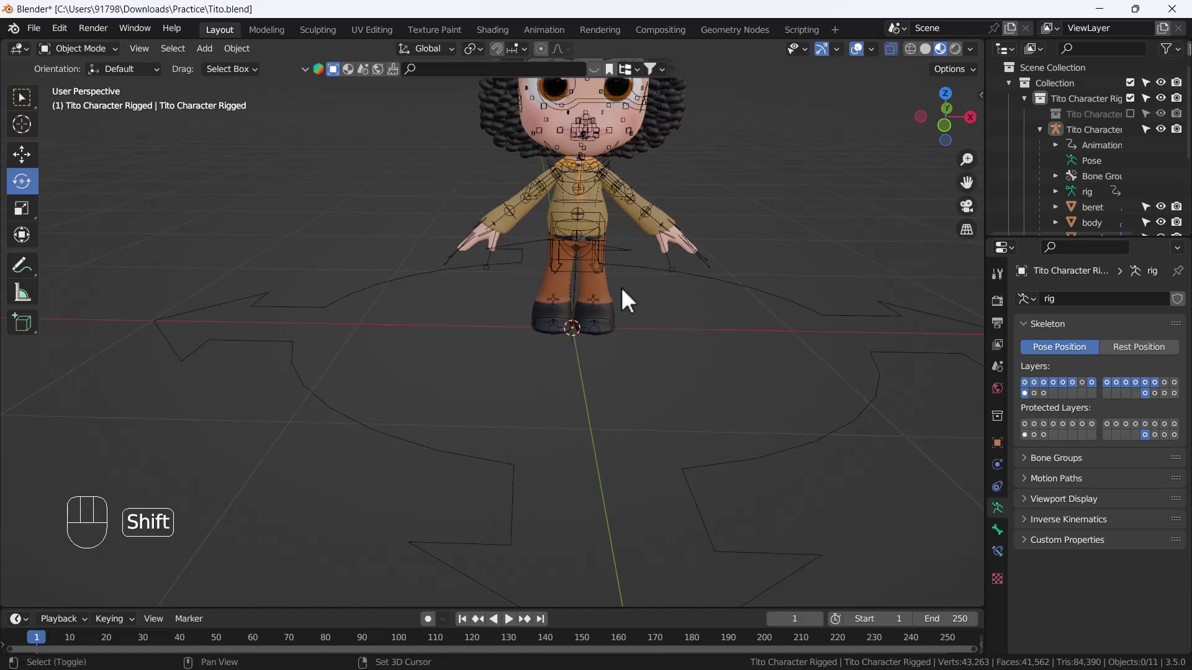
shift+middle_drag(620, 287, 567, 366)
scroll(567, 366, up, 1)
click(583, 310)
shift+middle_drag(587, 311, 544, 360)
scroll(530, 350, down, 2)
scroll(515, 335, down, 3)
scroll(500, 291, up, 1)
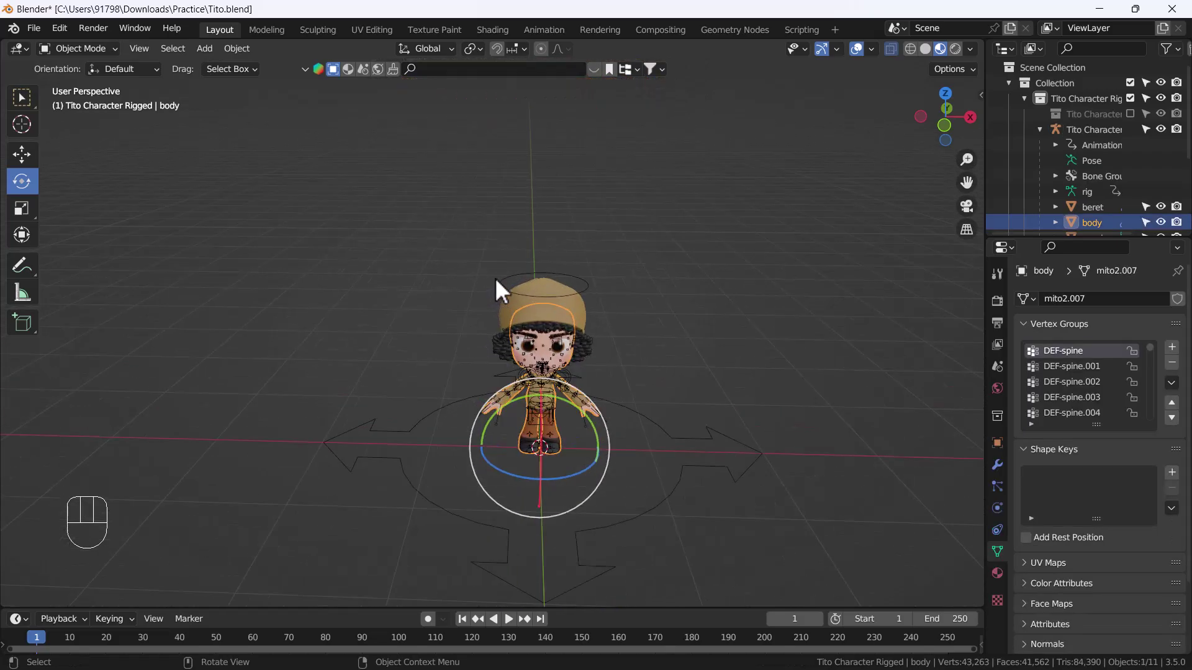
drag(335, 220, 766, 567)
scroll(492, 418, up, 5)
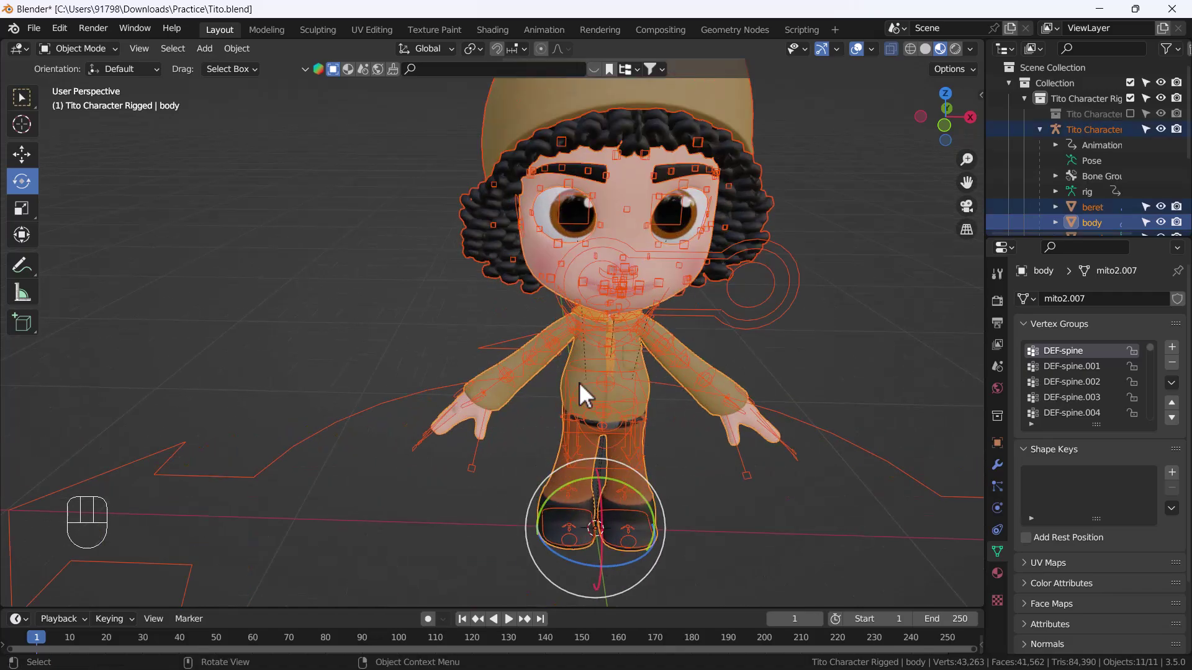
- Parent the selected meshes to the rig with automatic weights
shift+click(515, 348)
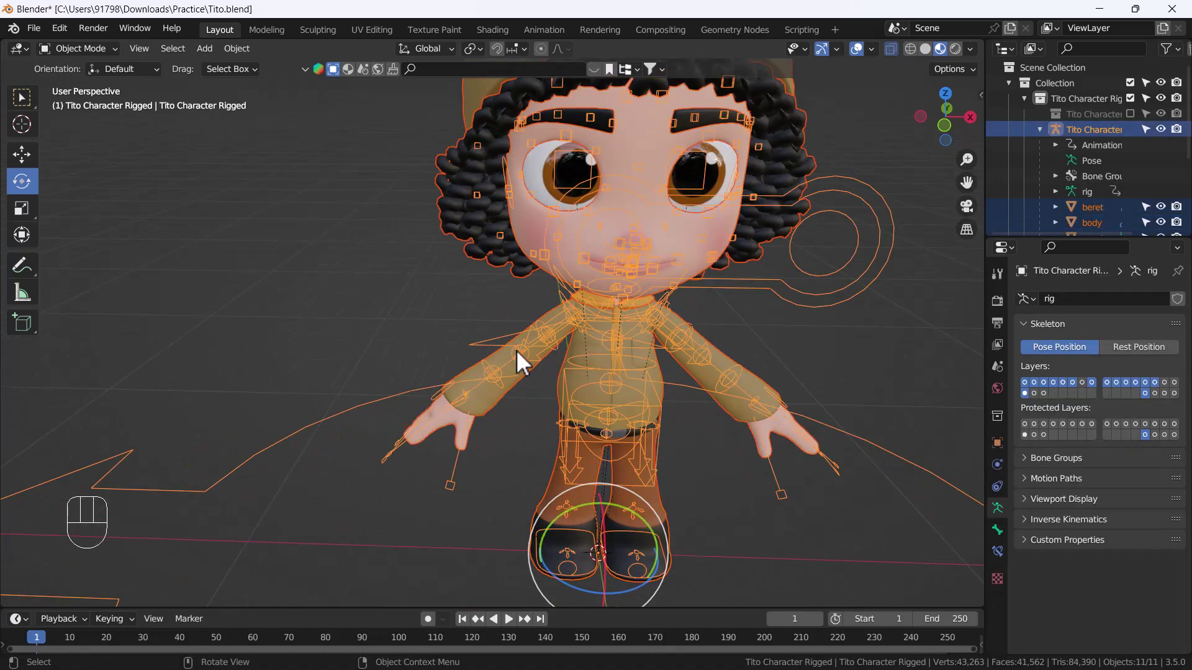
key(ctrl+p)
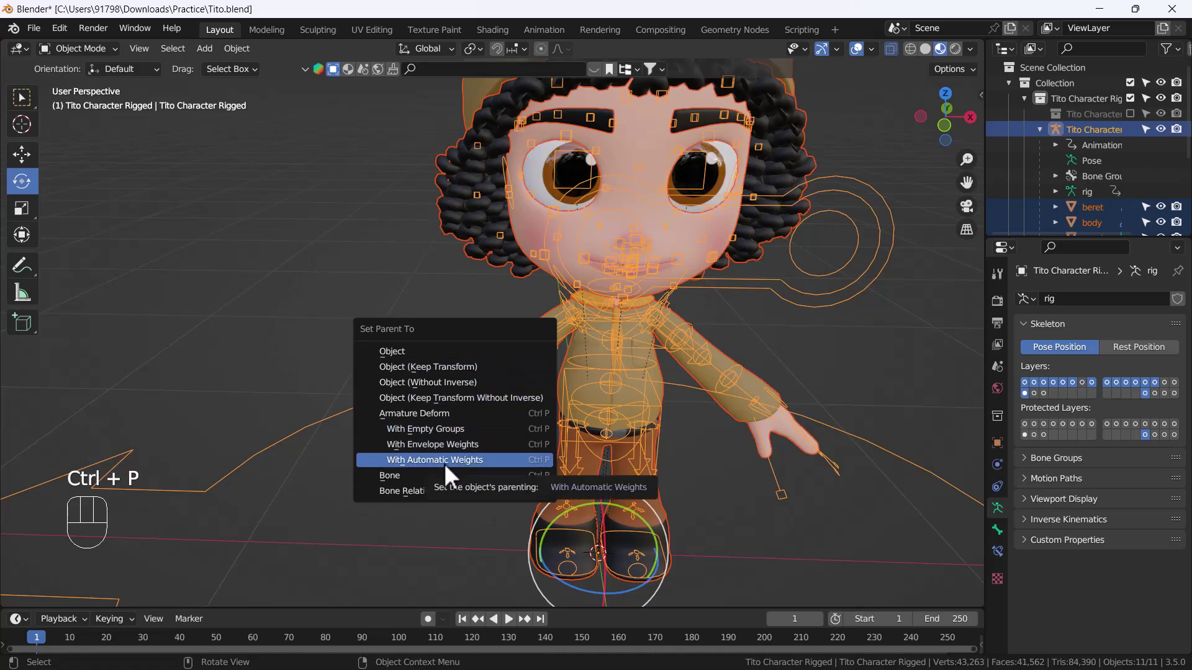
key(Return)
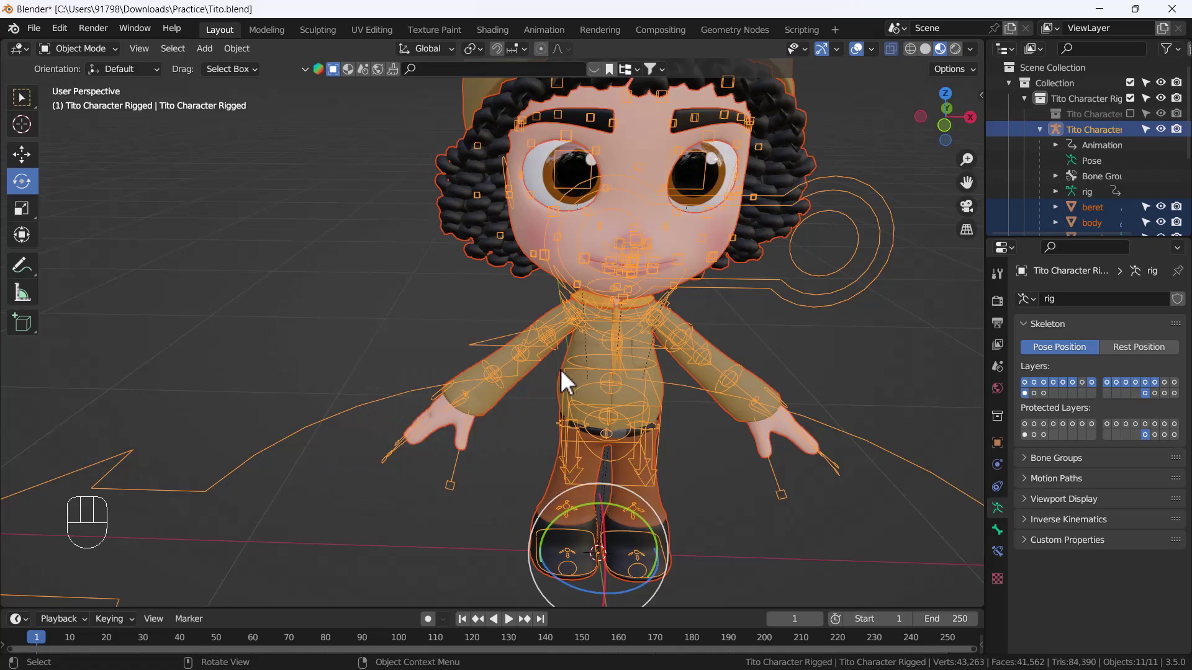
- View the bound character straight from the front
scroll(532, 375, down, 4)
key(grave)
click(373, 289)
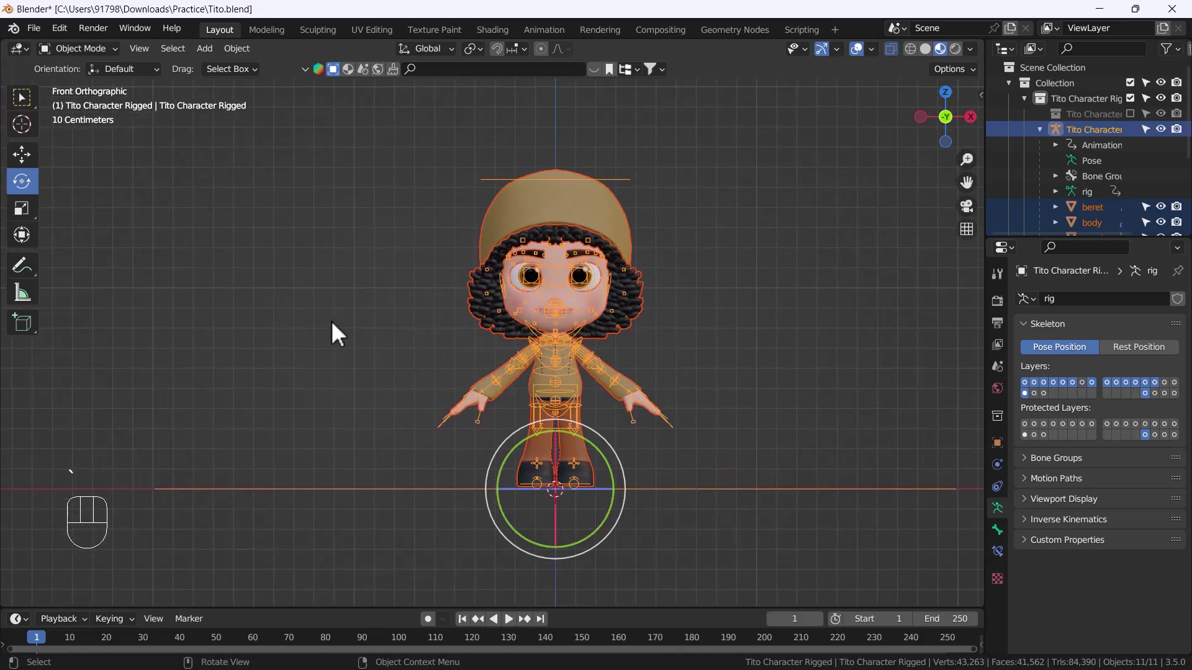
- Select Tito's rig and switch it into Pose Mode
click(407, 369)
click(503, 385)
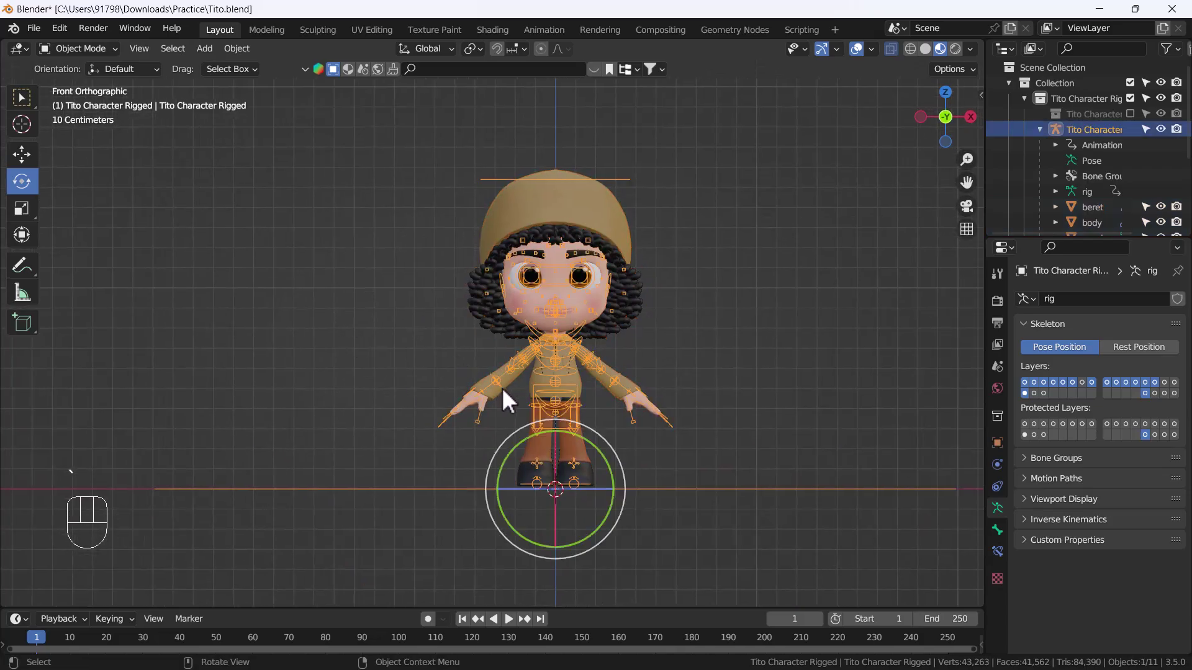
click(88, 48)
click(77, 96)
- Move the right foot IK control (foot_ik.R) upward to bend the leg
scroll(515, 448, up, 5)
shift+middle_drag(515, 514, 469, 435)
scroll(643, 412, up, 2)
scroll(484, 438, down, 3)
middle_drag(563, 459, 598, 480)
click(581, 487)
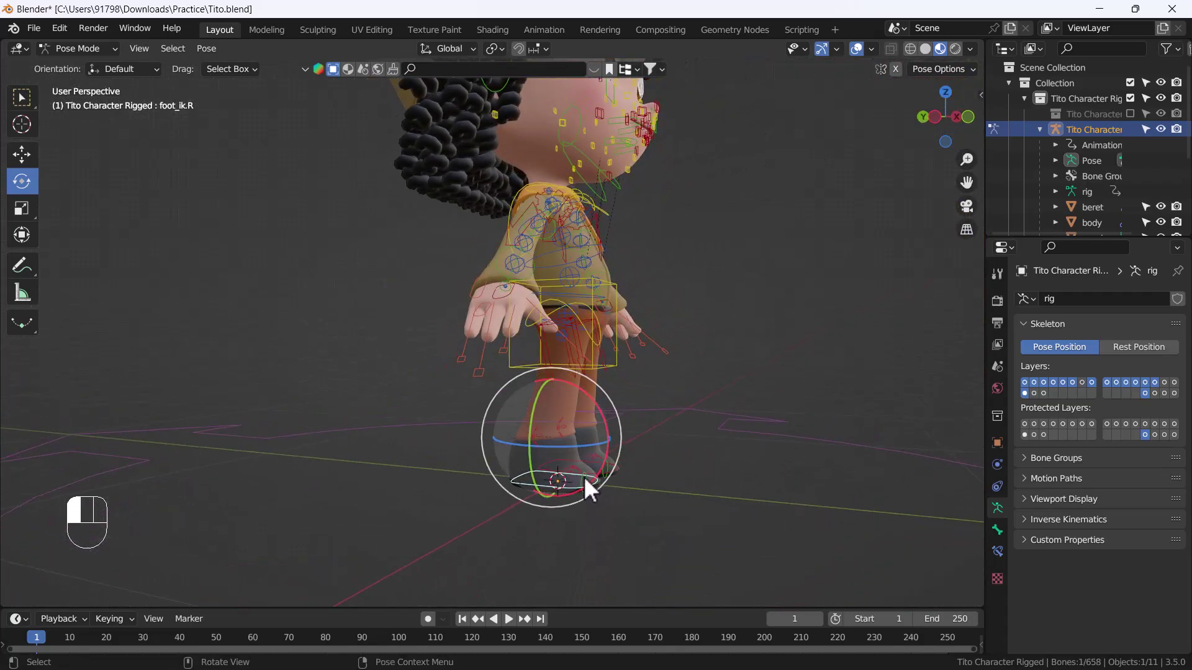
click(584, 477)
key(g)
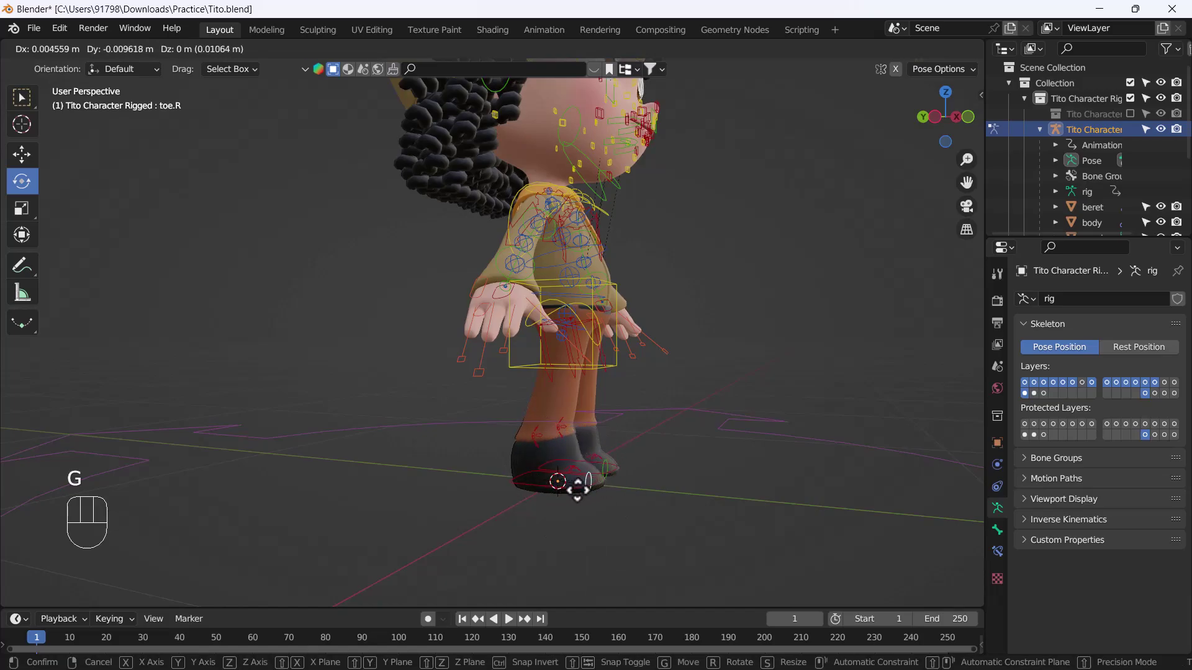
right_click(597, 482)
click(598, 484)
key(g)
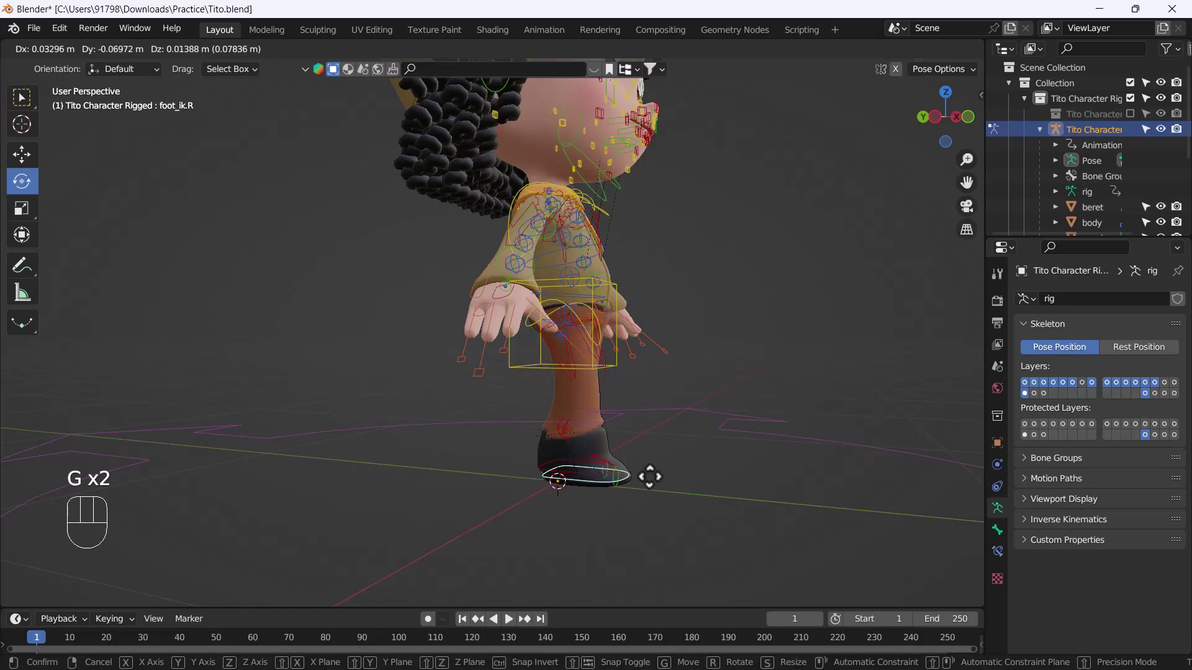
click(596, 429)
- Return to the front view of the character
middle_drag(761, 474, 589, 485)
key(grave)
click(437, 360)
shift+middle_drag(596, 355, 582, 382)
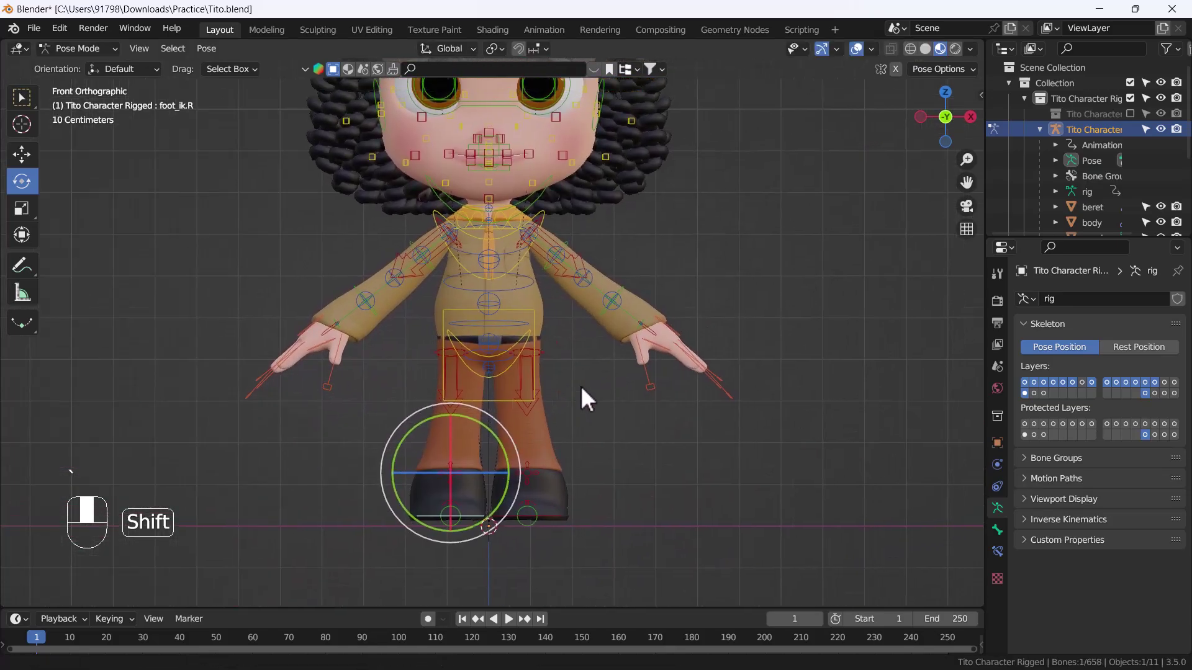
key(n)
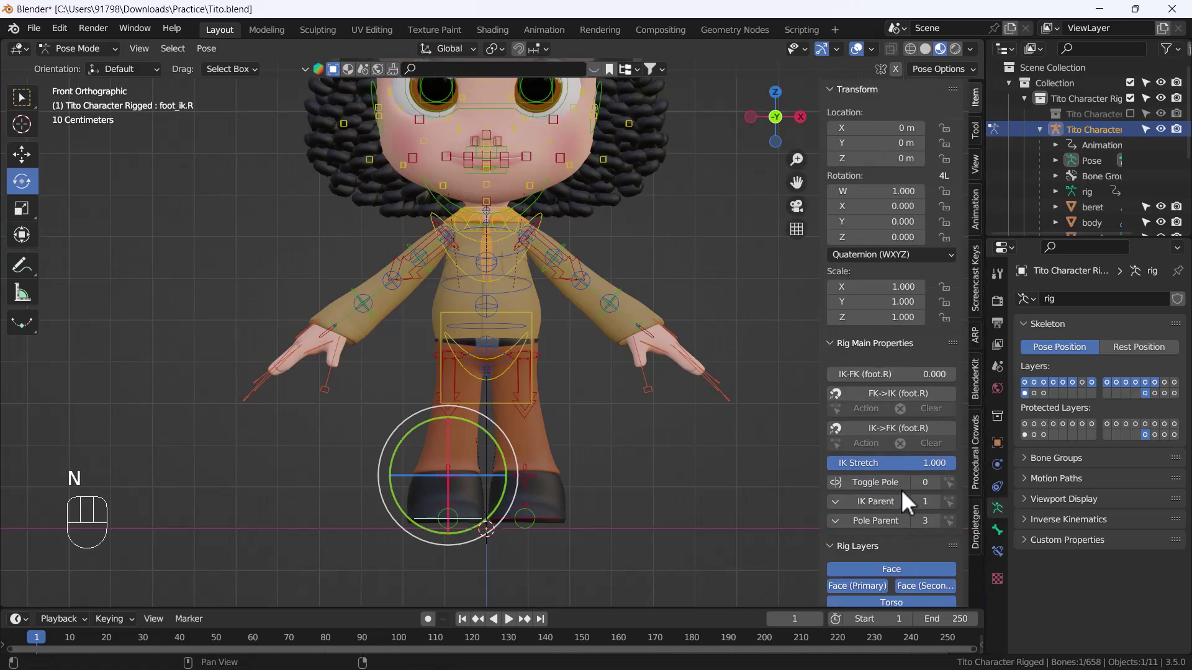
scroll(900, 489, down, 6)
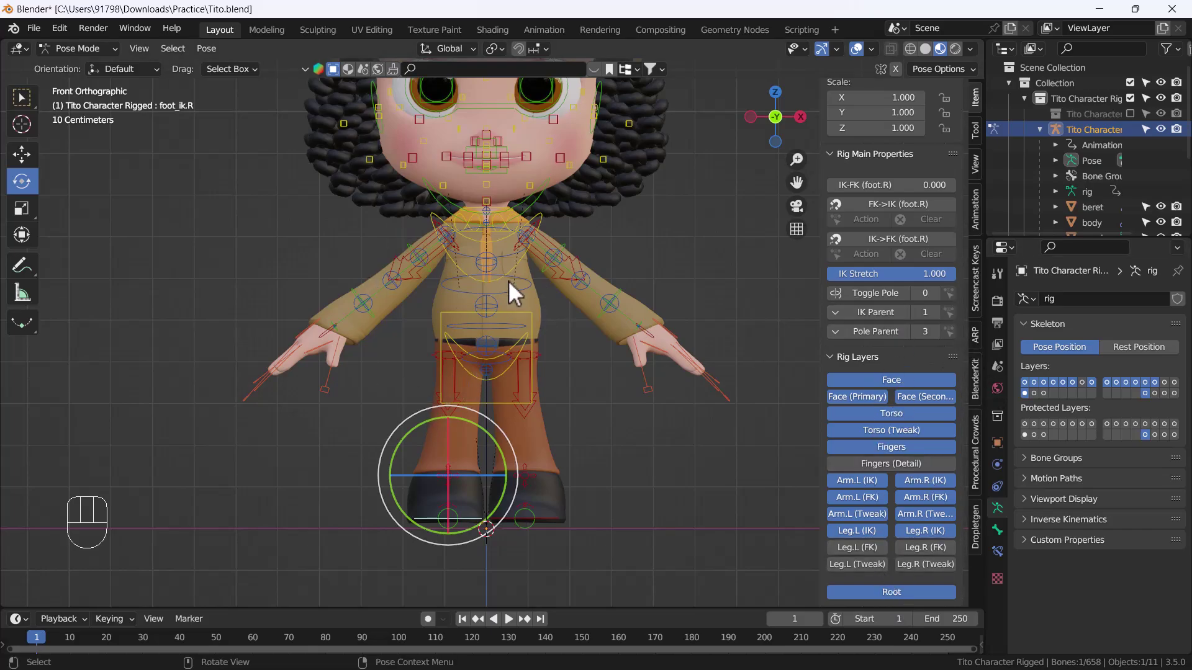
scroll(900, 515, up, 6)
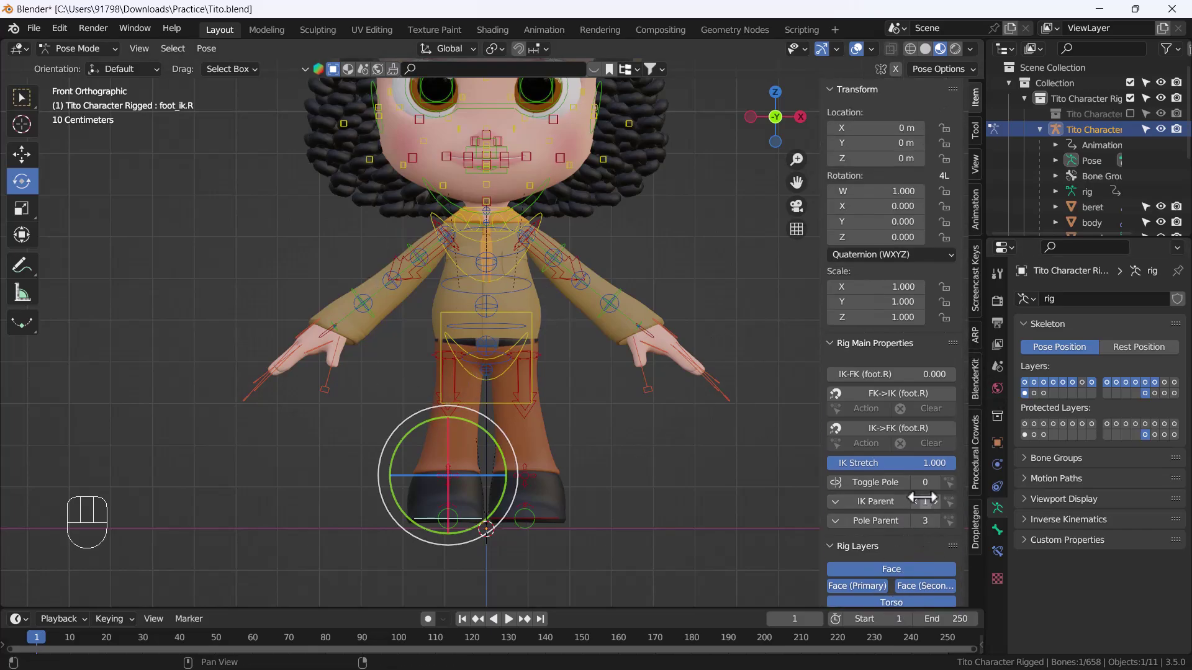
scroll(923, 498, down, 6)
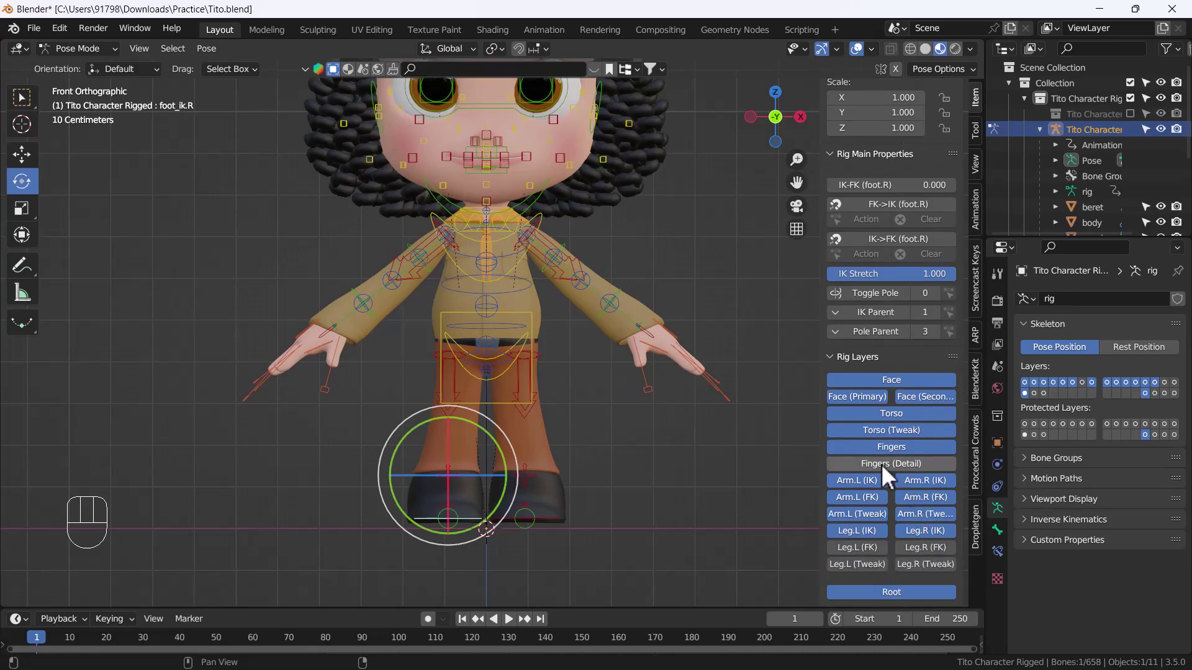
key(n)
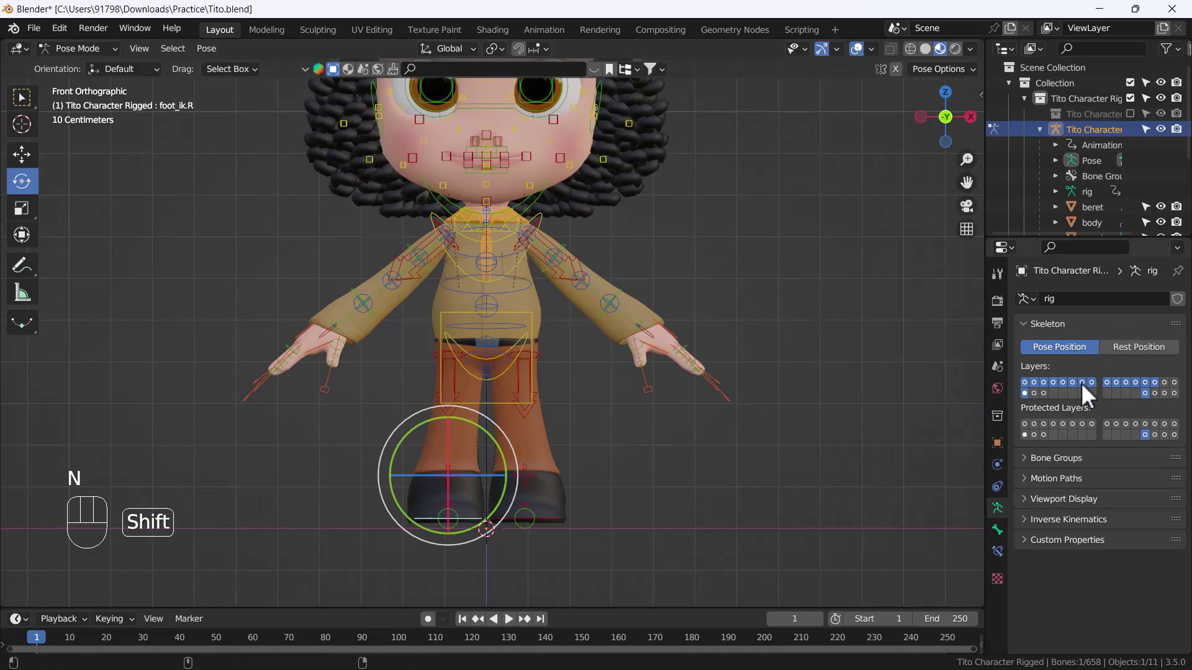
- Rotate the f_middle.01.L control to bend the left middle finger downward
scroll(672, 419, up, 12)
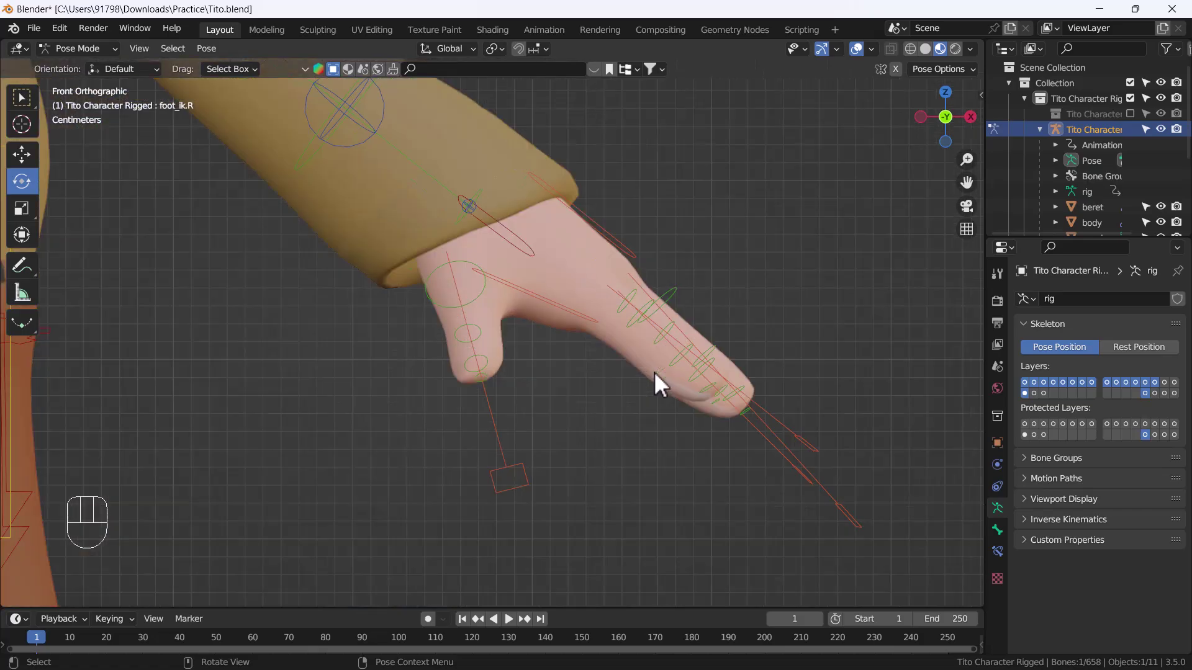
scroll(766, 244, down, 3)
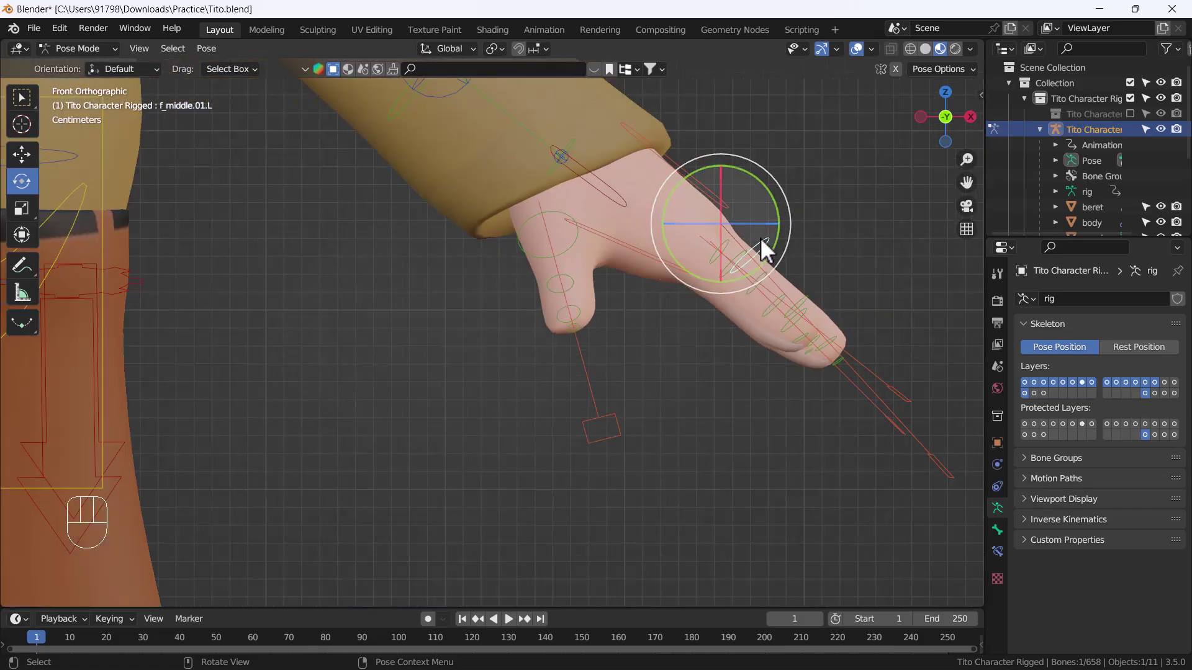
drag(769, 196, 799, 239)
- Frame the whole character in front view and select the left eye control
scroll(697, 341, down, 8)
key(grave)
click(370, 273)
scroll(455, 330, down, 3)
shift+middle_drag(455, 330, 700, 319)
click(761, 250)
- Move the eye.R control to a new position, then move the combined eyes control
key(g)
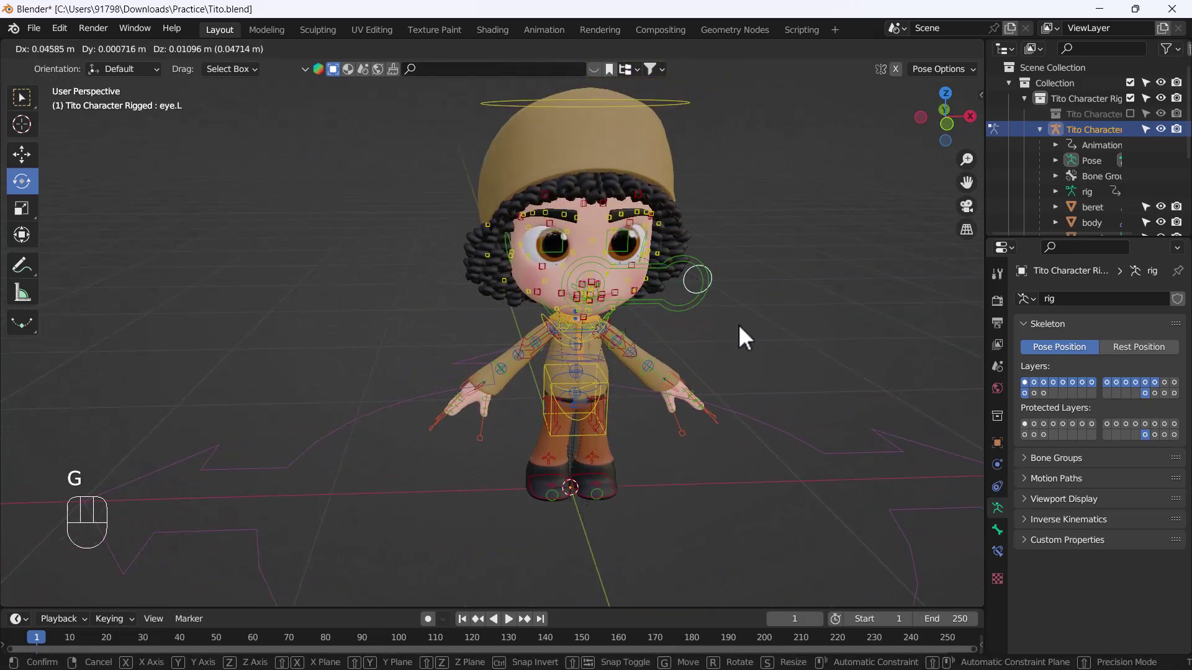
right_click(737, 325)
click(587, 281)
click(593, 273)
key(g)
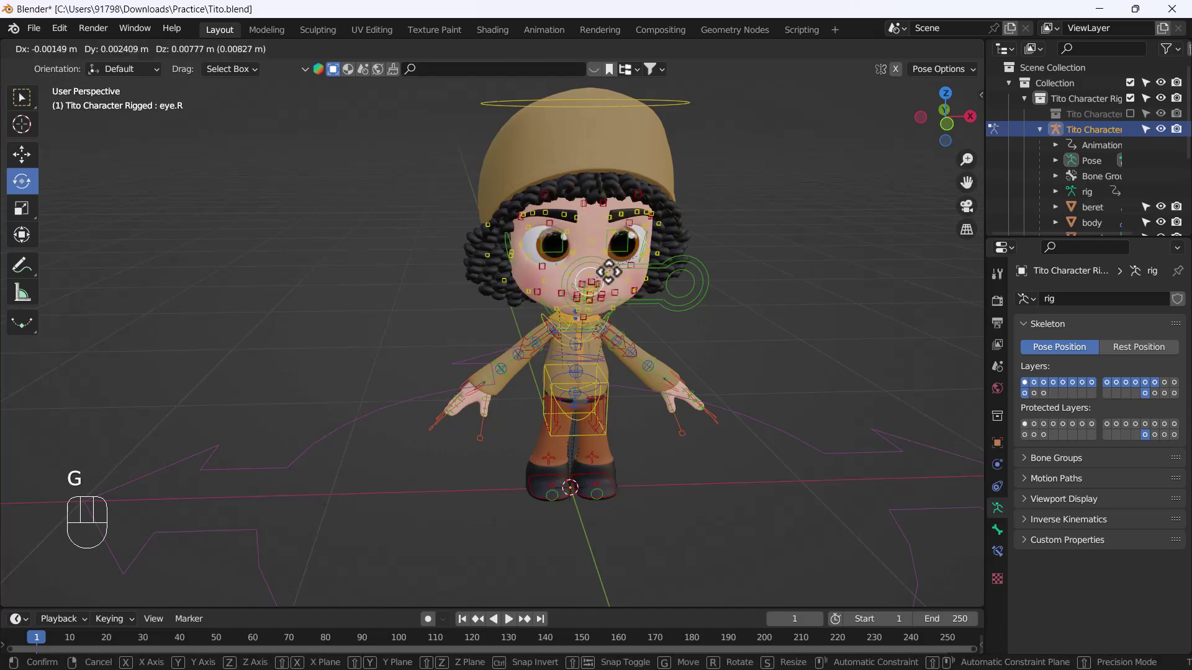
click(619, 273)
click(654, 268)
key(g)
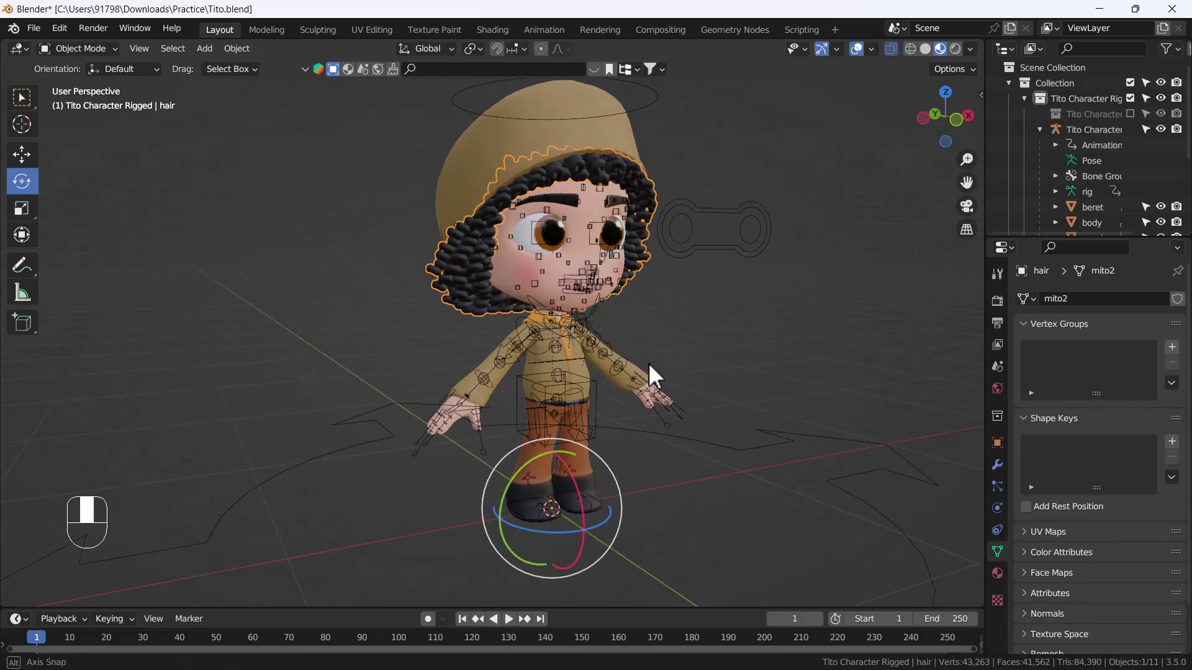